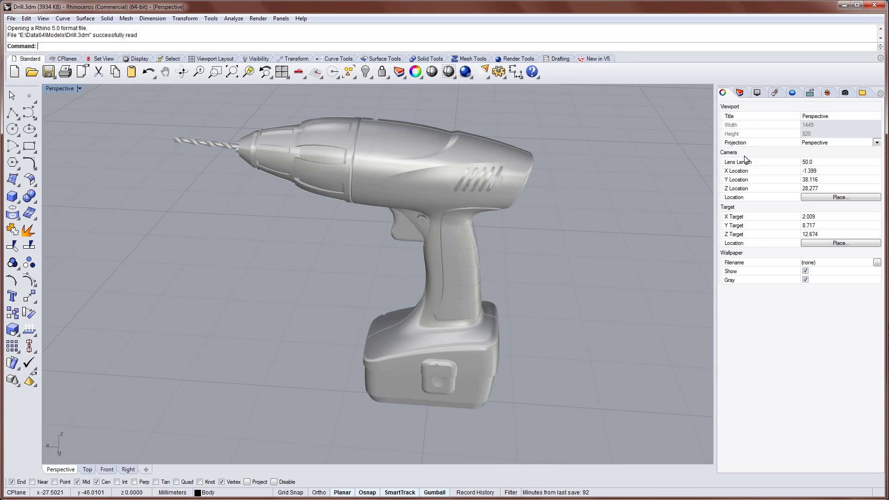
- Set the Perspective viewport's display mode to Rendered
click(760, 93)
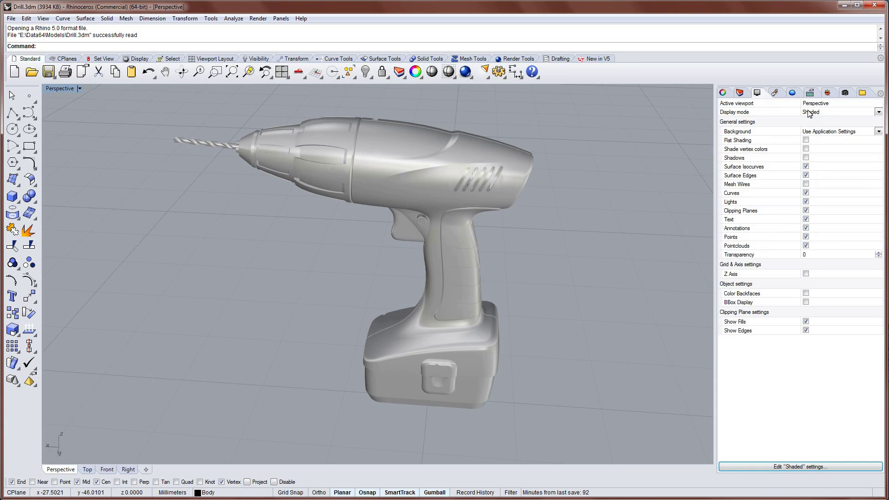
click(847, 113)
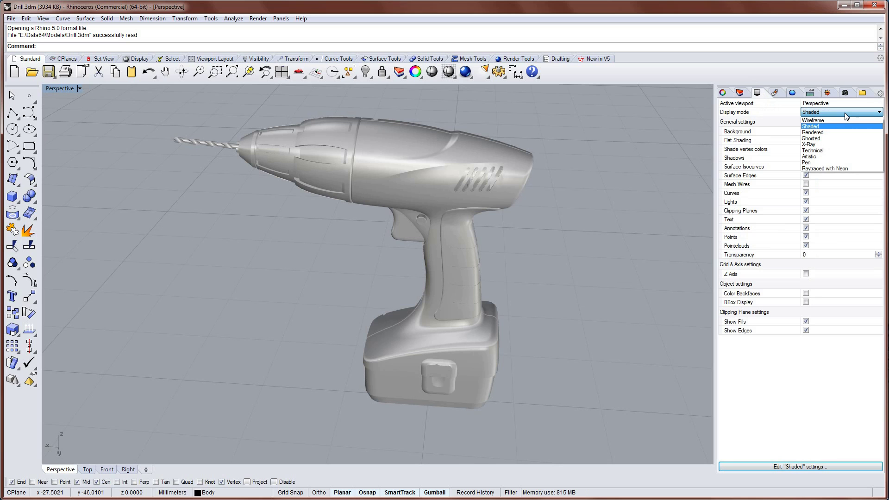
click(813, 132)
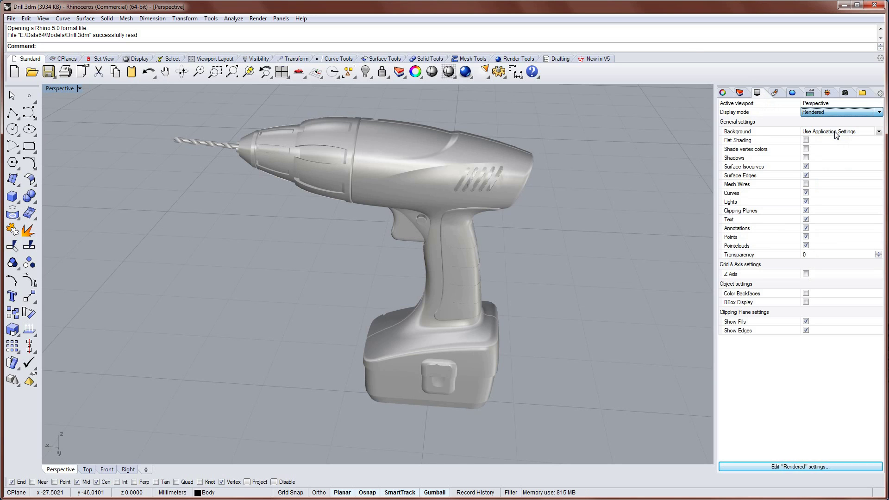
right_drag(671, 196, 537, 200)
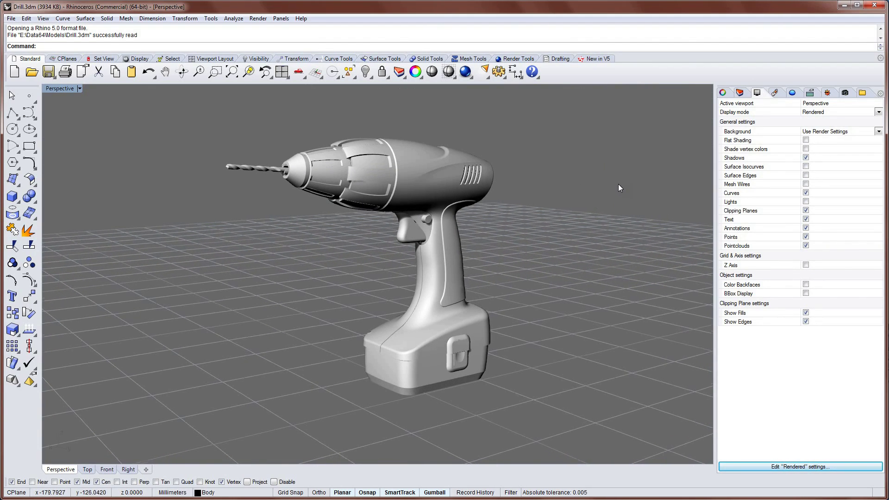
right_drag(618, 184, 618, 184)
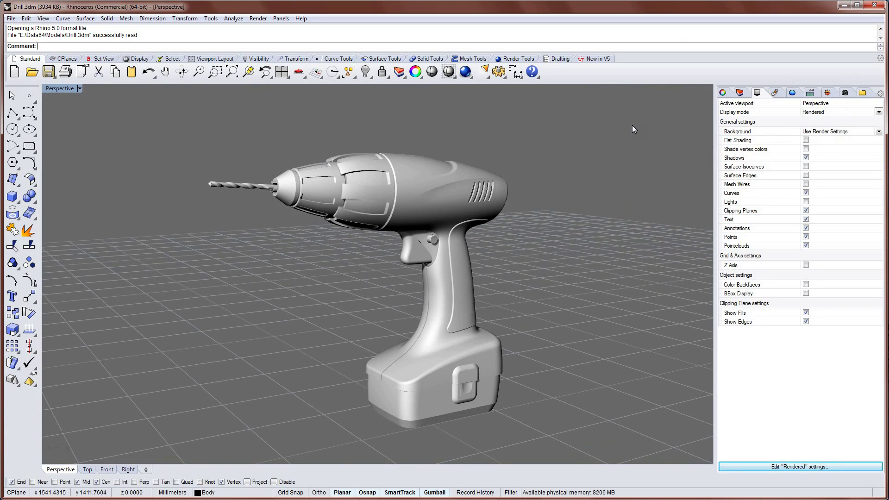
- Change the render background's solid color to a lighter gray with RGB values 153, 153, 153
click(793, 93)
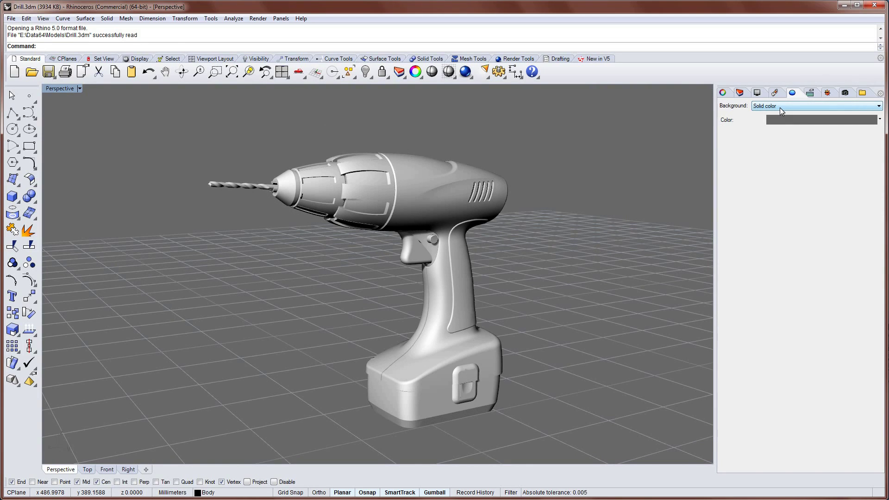
click(785, 122)
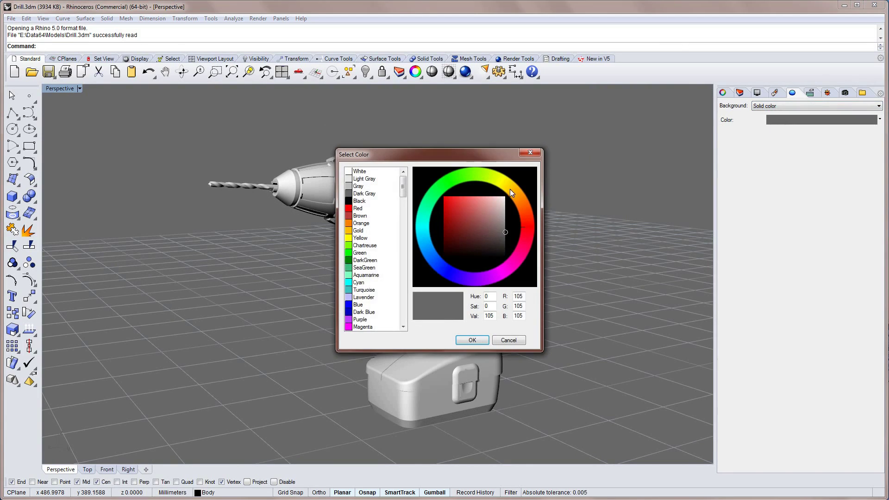
click(474, 218)
drag(498, 227, 536, 221)
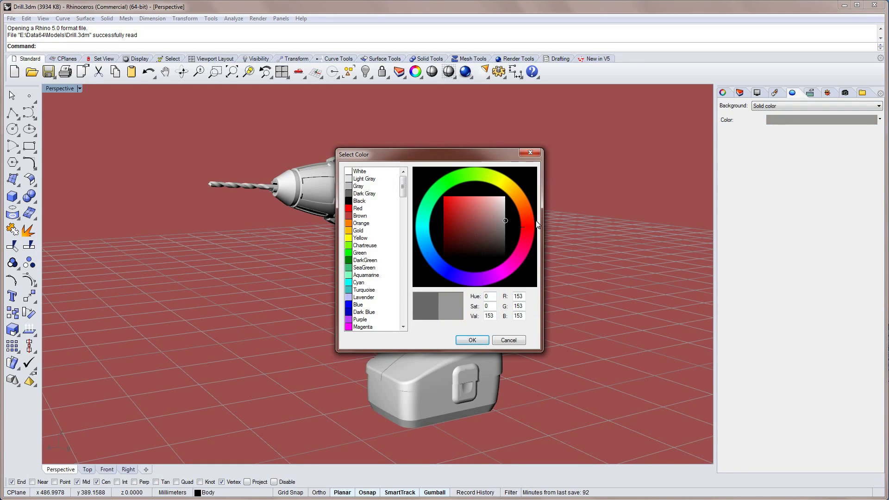
click(487, 340)
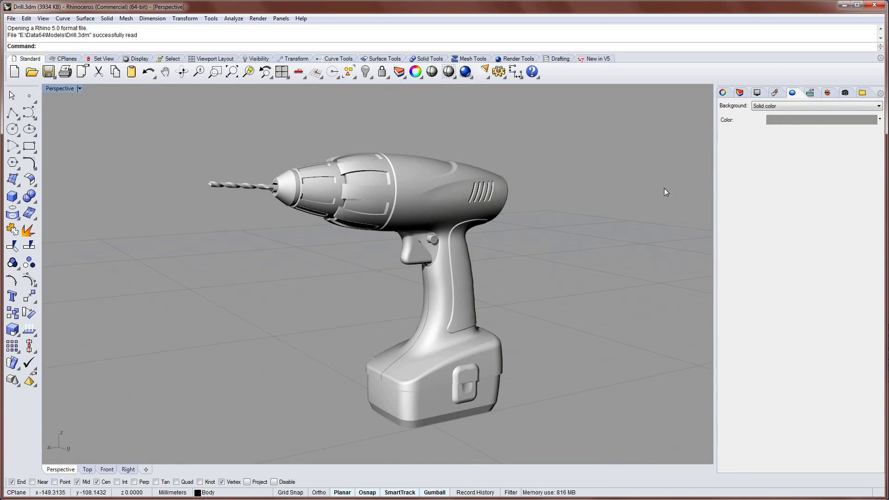
click(880, 120)
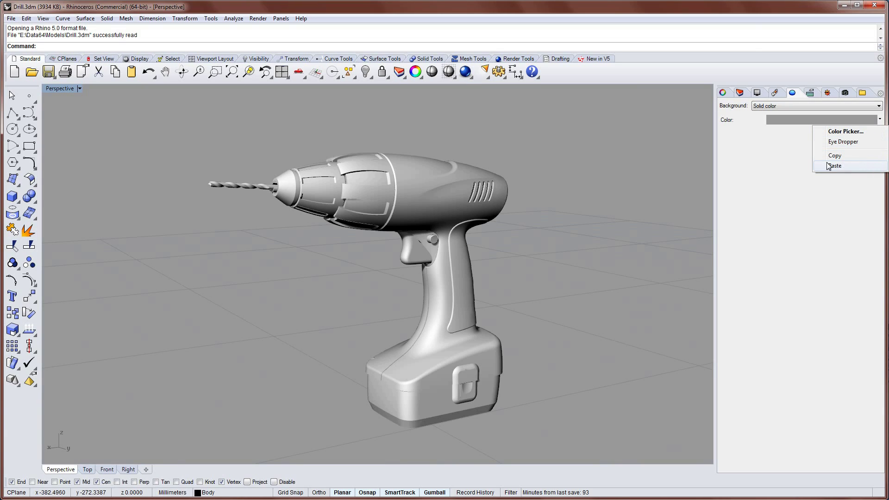
click(786, 162)
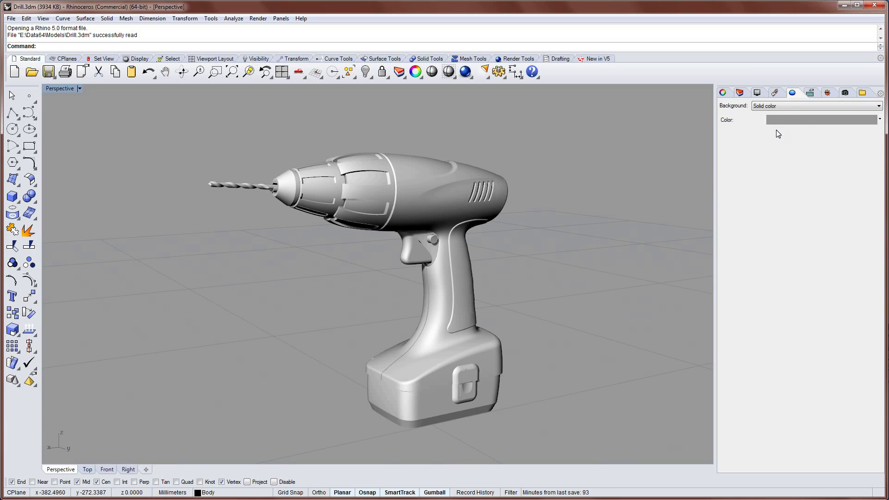
- Switch the render background type to Environment and add Basic Environment.renv from the Render Content folder
click(792, 107)
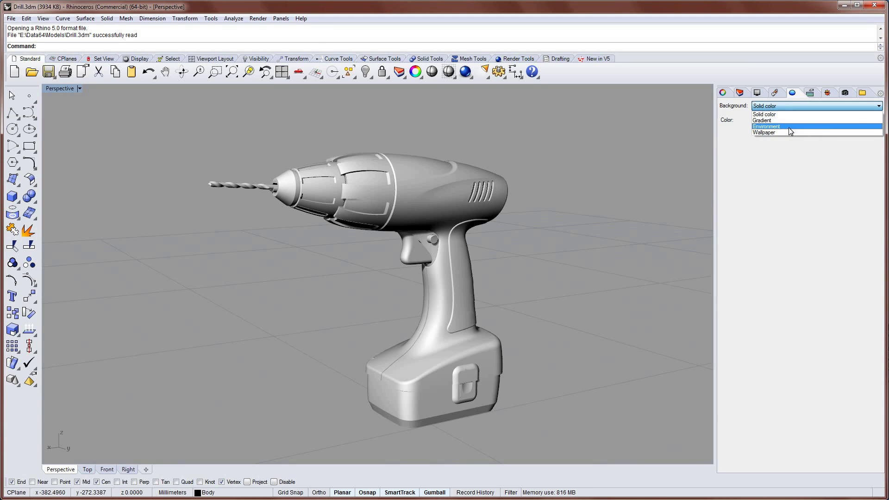
click(790, 128)
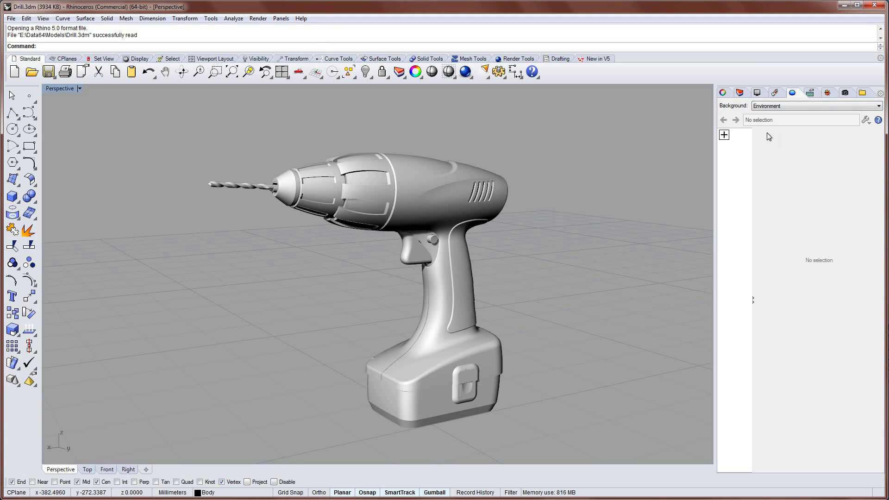
click(726, 136)
click(545, 279)
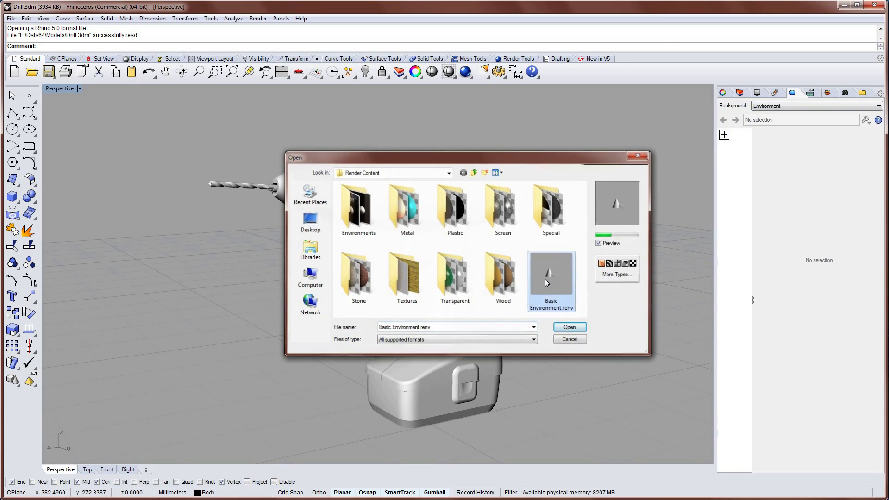
double_click(544, 279)
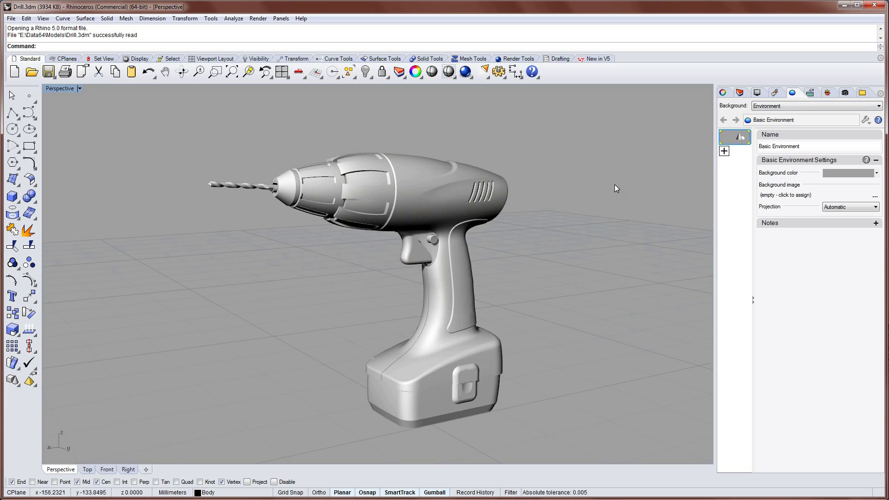
click(758, 95)
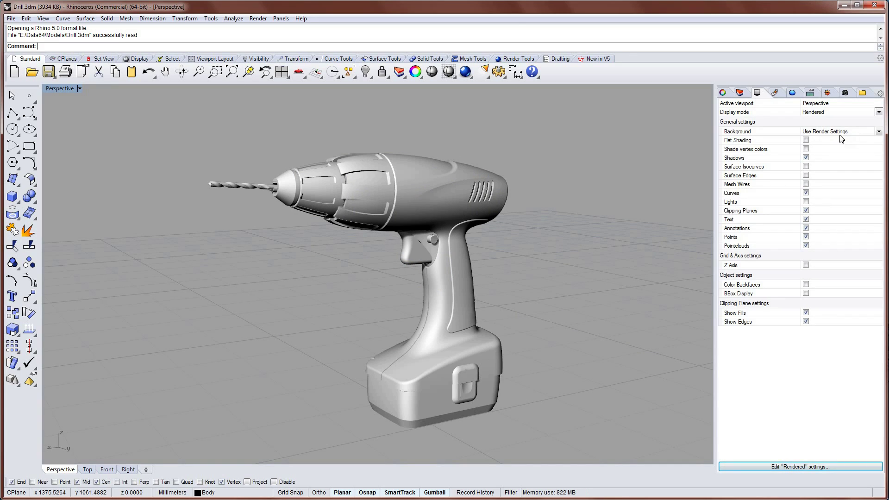
click(879, 132)
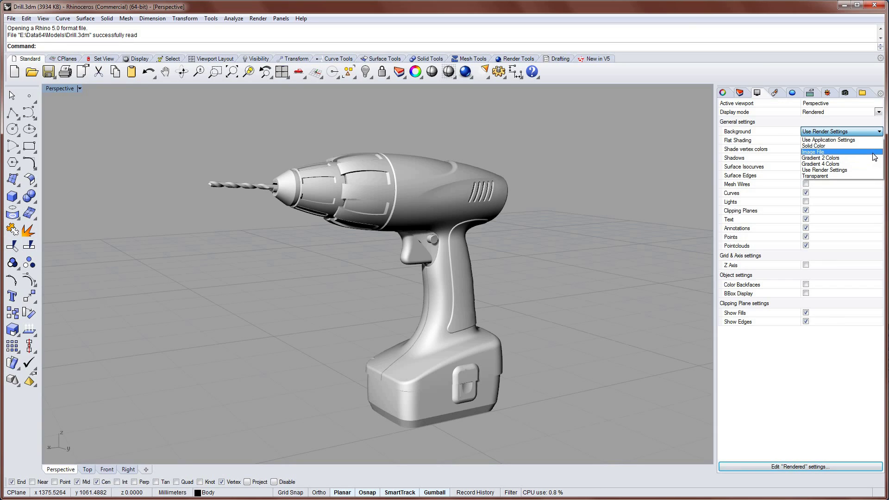
click(777, 123)
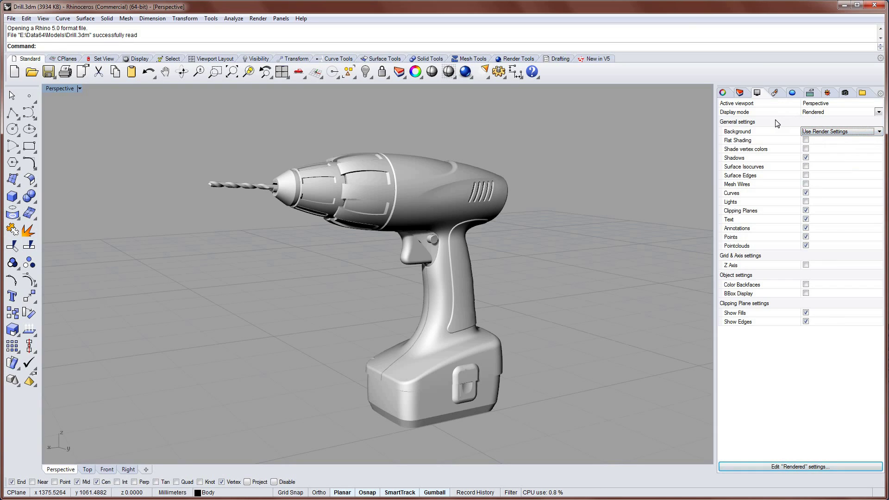
click(794, 94)
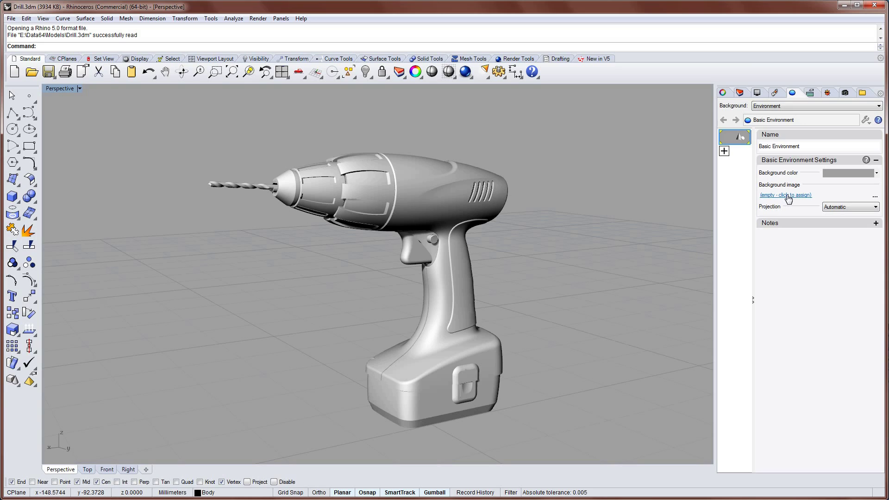
- Add Rhino Interior.renv from the render library's Environments folder to the model's environment list
click(864, 94)
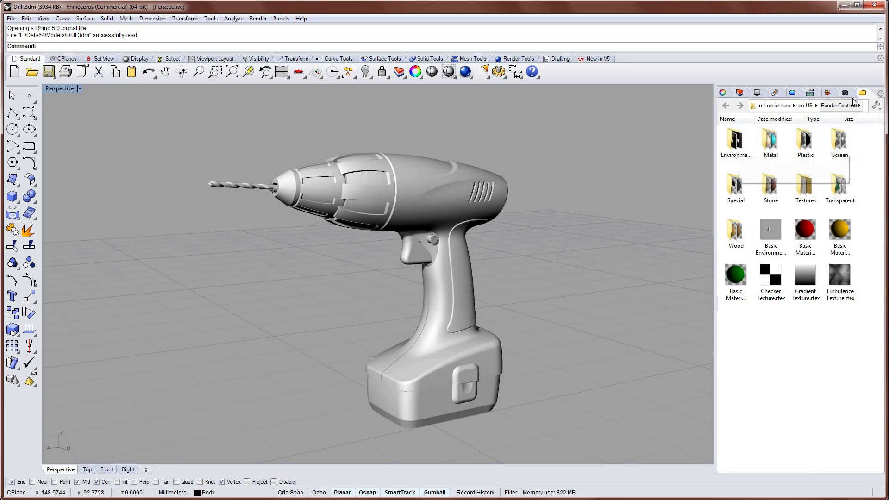
double_click(733, 143)
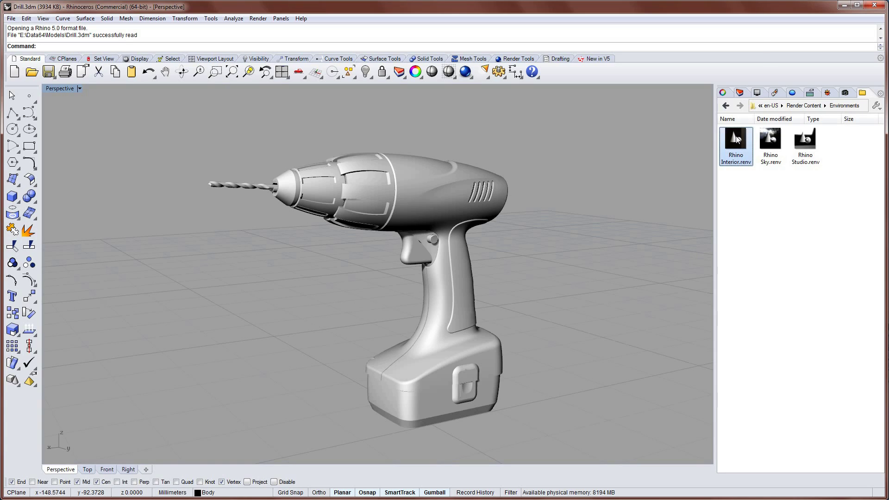
drag(737, 140, 731, 179)
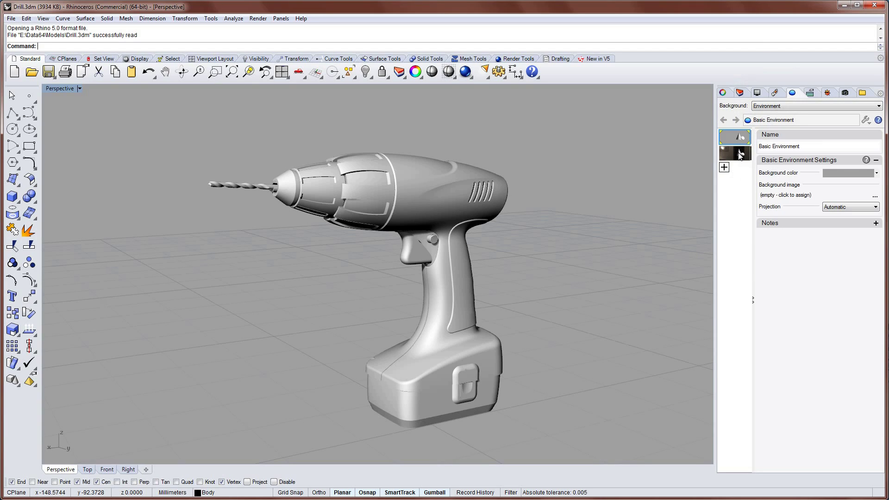
- Preview the drill against the Rhino Interior environment and restore Basic Environment as the background
click(739, 155)
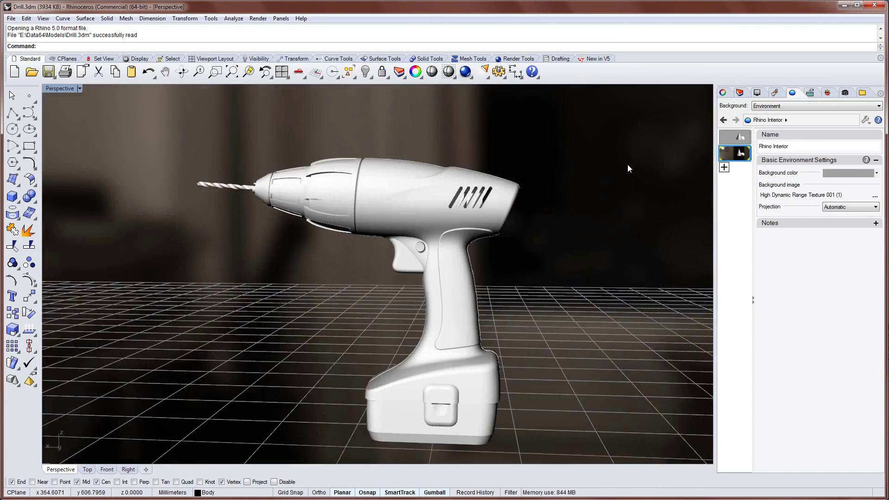
right_drag(627, 165, 426, 238)
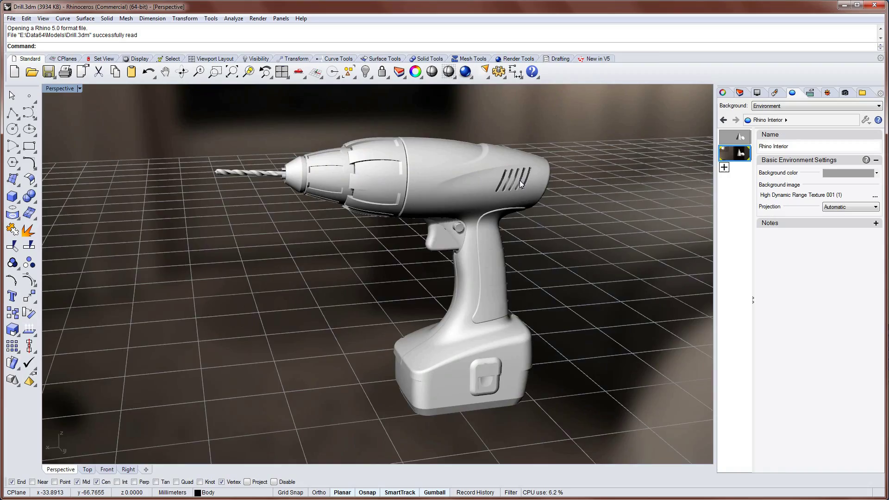
right_drag(519, 179, 646, 180)
double_click(740, 134)
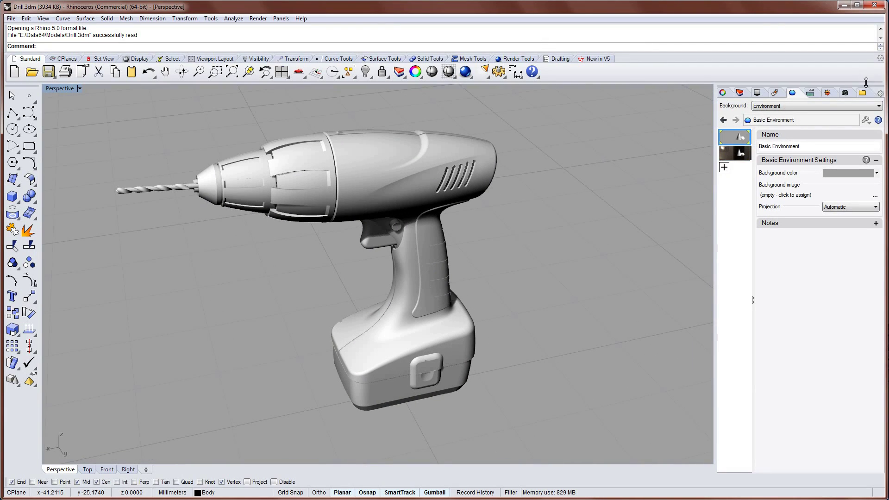
- Apply the Plastic High Gloss material from the render library's Plastic folder to the drill's main body and inspect it from several angles
click(864, 93)
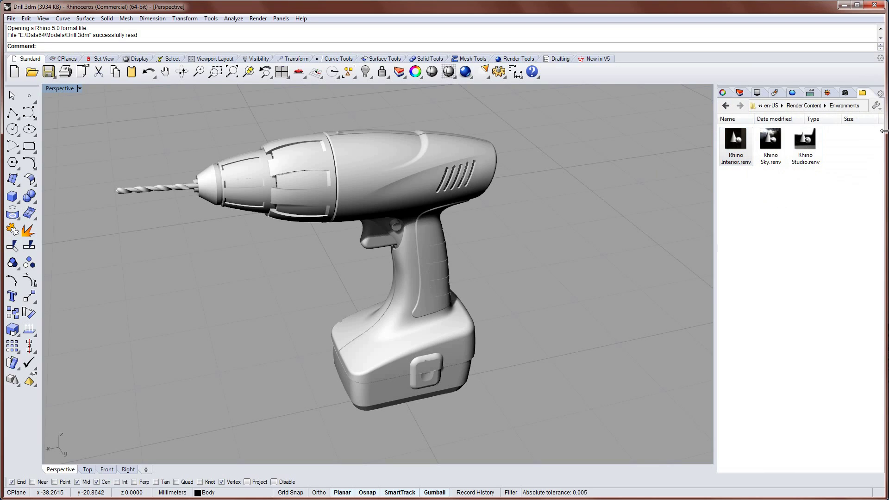
click(876, 106)
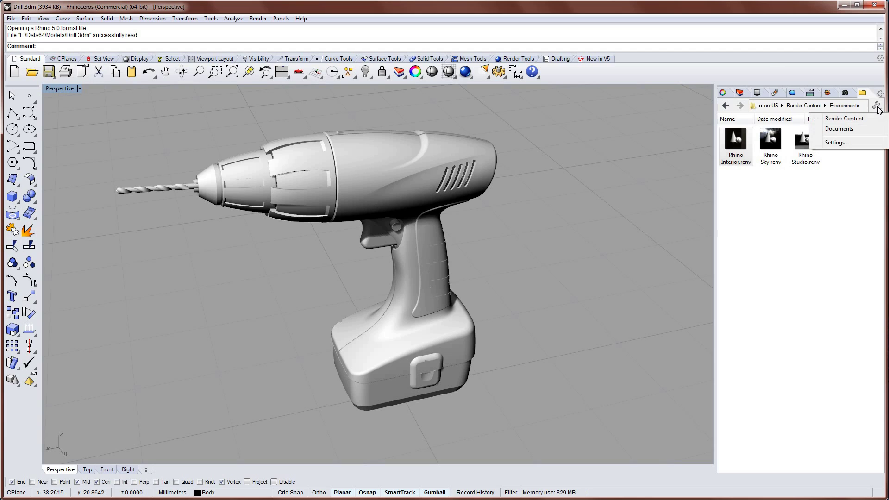
click(844, 118)
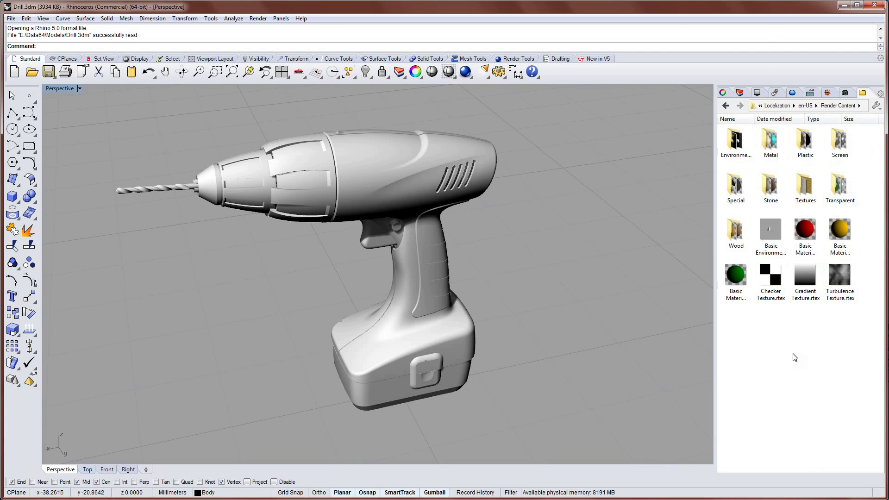
double_click(804, 149)
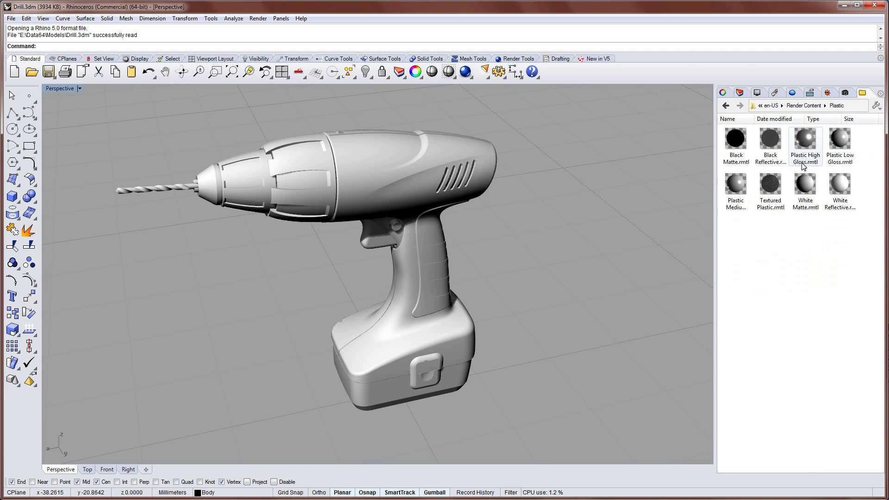
drag(531, 192, 457, 177)
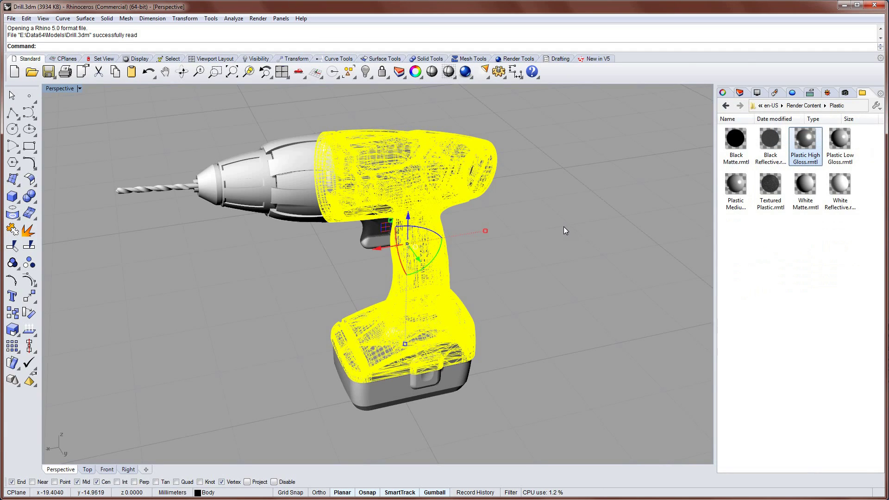
click(563, 225)
right_drag(560, 221, 437, 219)
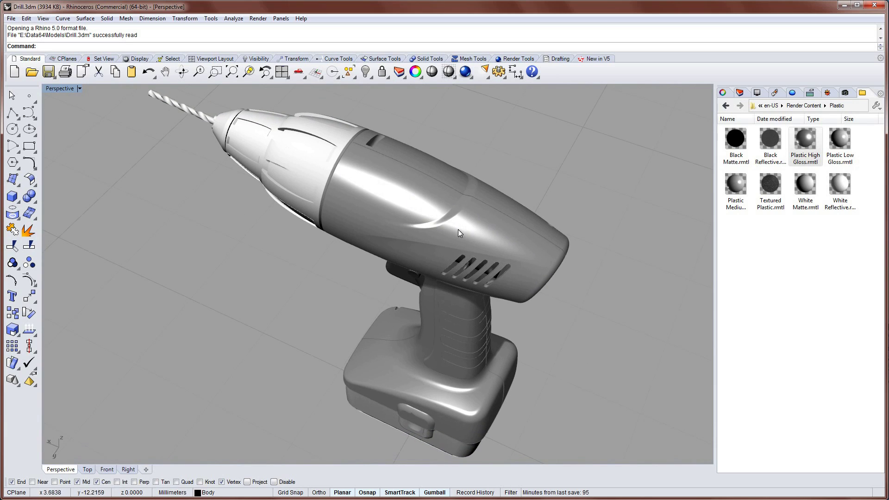
scroll(477, 238, up, 4)
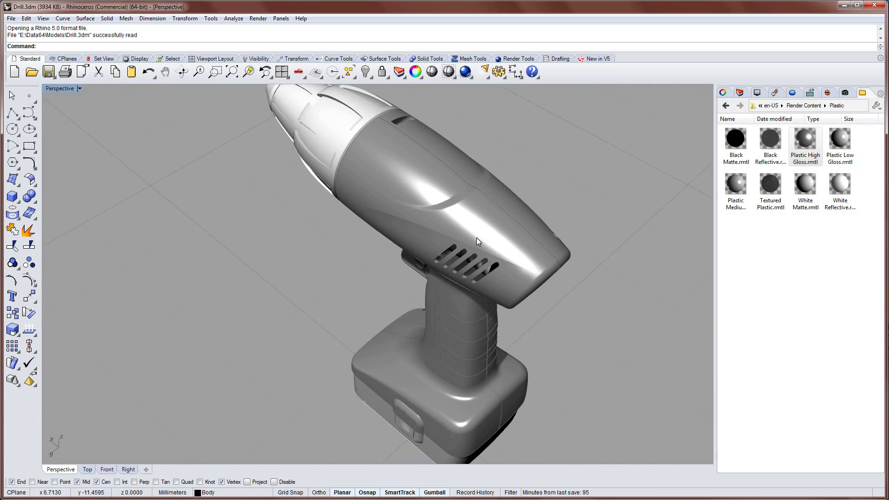
scroll(477, 236, down, 5)
mouse_move(477, 233)
right_down()
mouse_move(412, 188)
mouse_move(487, 235)
right_up()
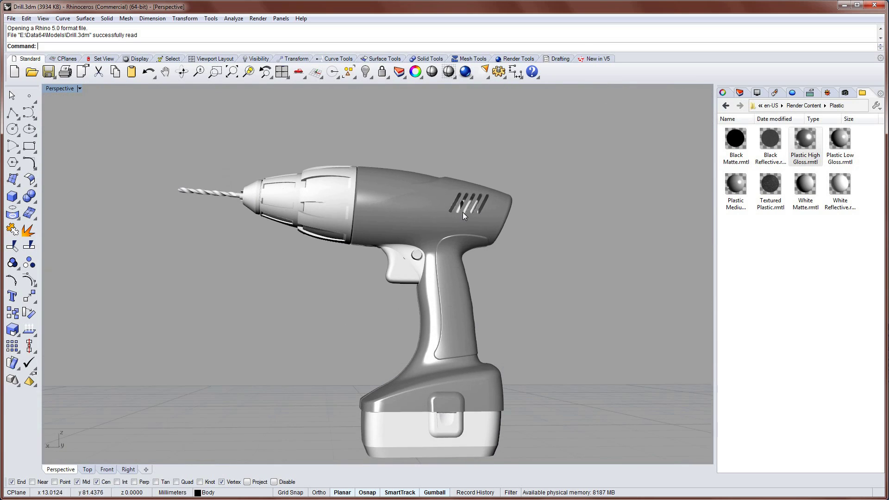
mouse_move(462, 212)
right_down()
mouse_move(457, 240)
mouse_move(456, 220)
right_up()
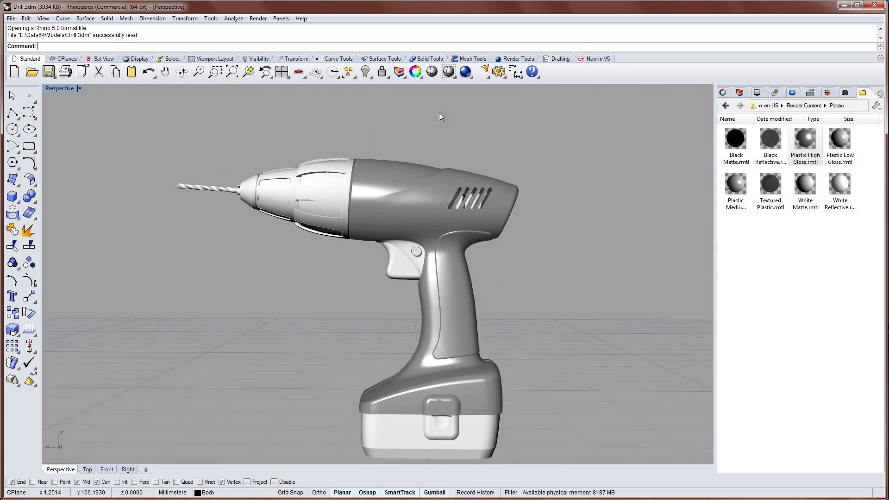
- Make Rhino Interior the current background environment and inspect the drill's reflections from several angles
click(795, 92)
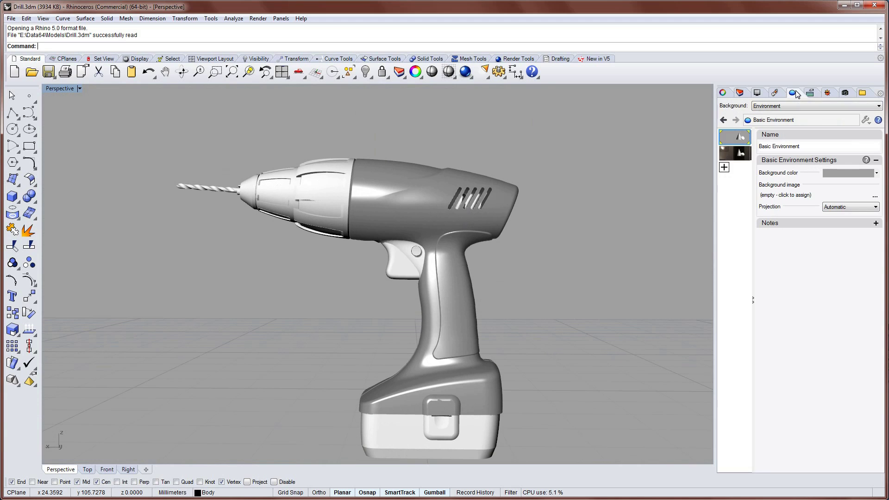
click(738, 154)
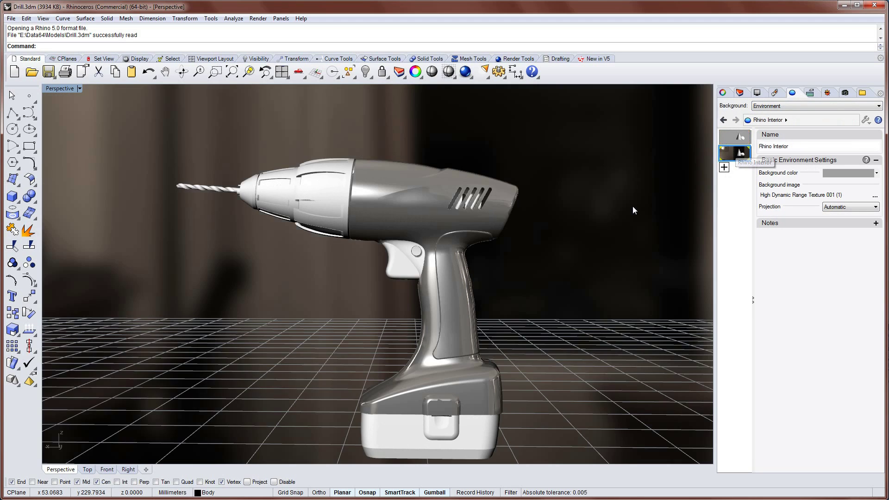
right_drag(612, 207, 611, 207)
key(Left)
key(Left)
key(Left)
key(Page_Up)
key(Left)
key(Left)
key(Left)
key(Left)
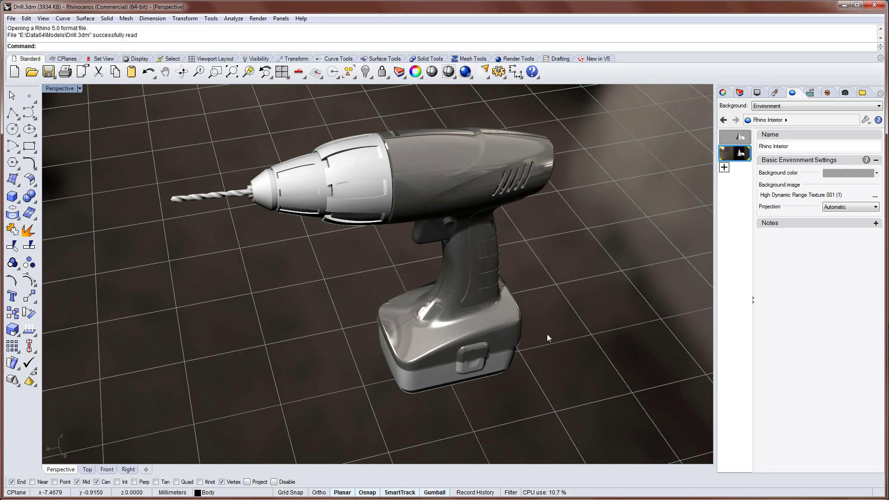
key(Left)
key(Left)
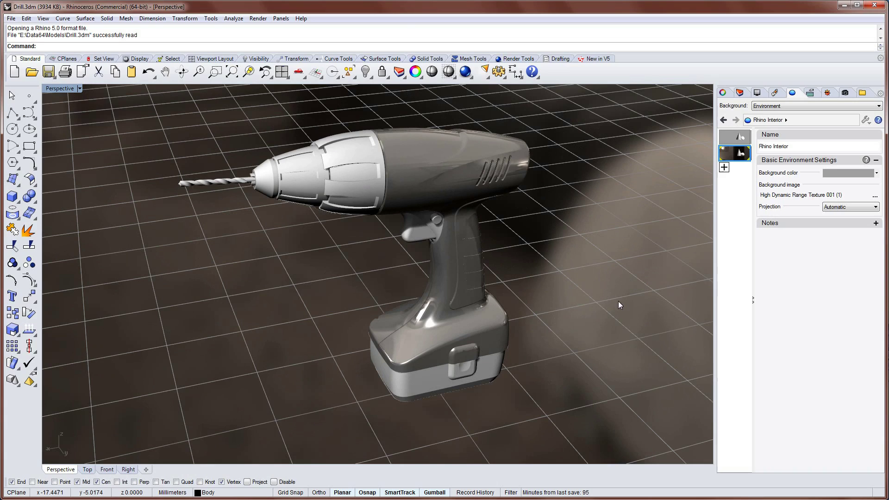
- Turn on the ground plane and view the drill and its shadow from several angles, including a low one
click(812, 94)
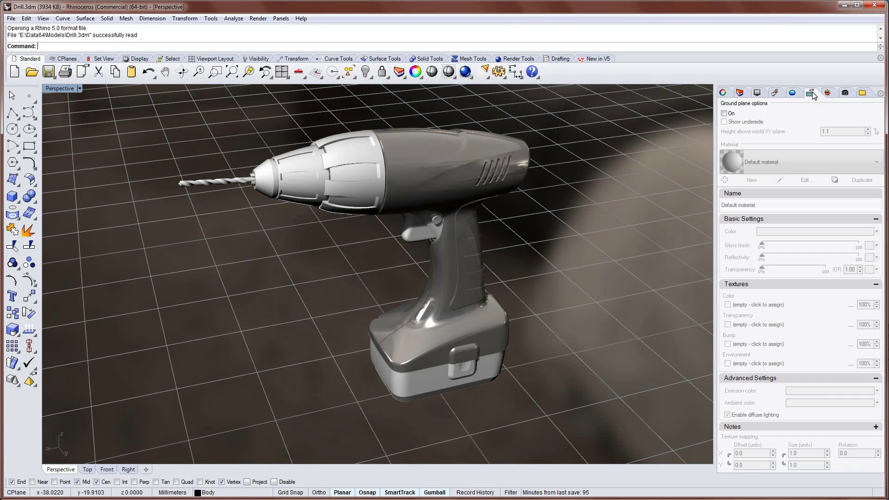
click(724, 114)
key(Left)
key(Left)
key(Left)
key(Left)
key(Left)
key(Left)
key(Left)
key(Left)
key(Left)
key(Left)
key(Left)
key(Left)
key(Left)
key(Left)
key(Left)
key(Left)
key(Left)
key(Left)
key(Left)
key(Left)
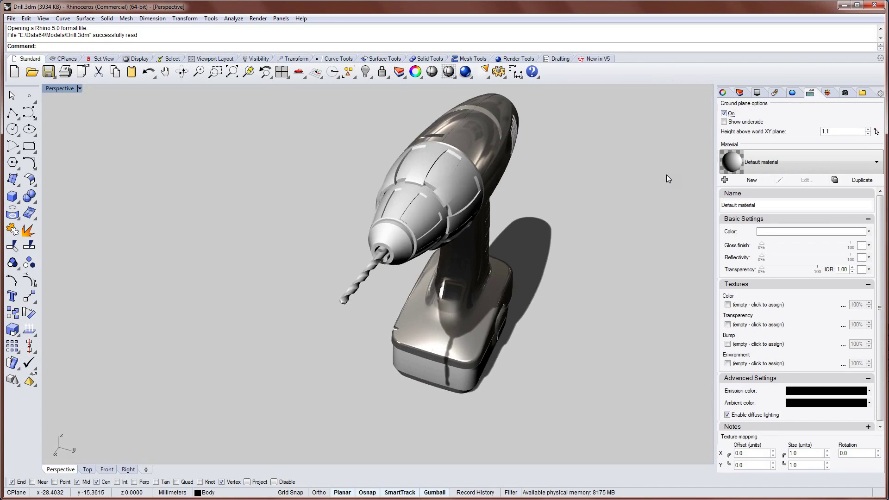
right_drag(665, 172, 655, 169)
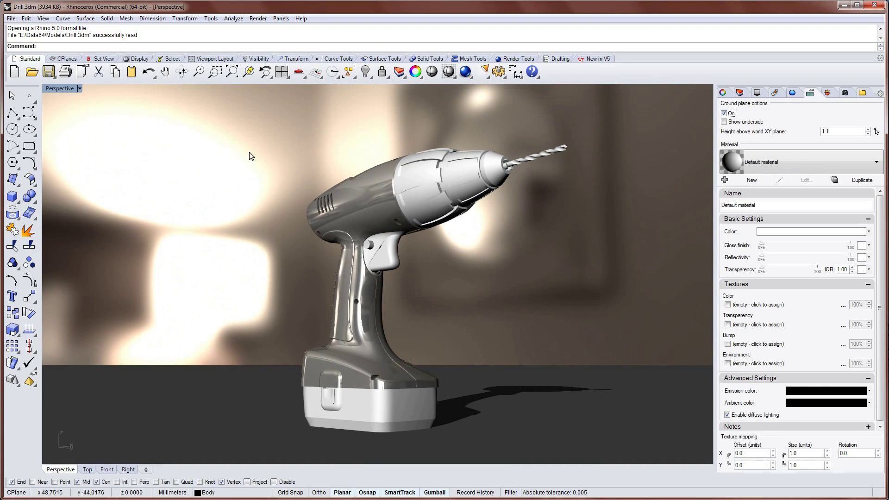
- Set the Perspective viewport's Rendered display background to Solid Color and look at the drill from several sides
click(758, 93)
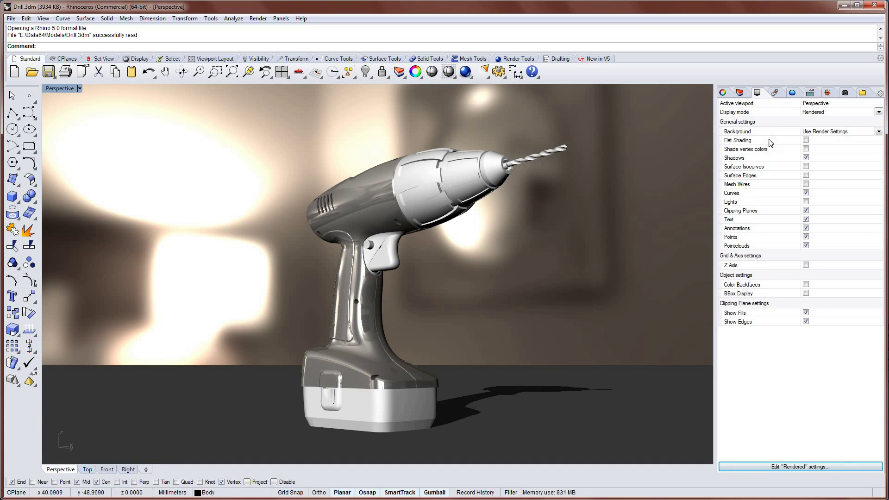
click(847, 133)
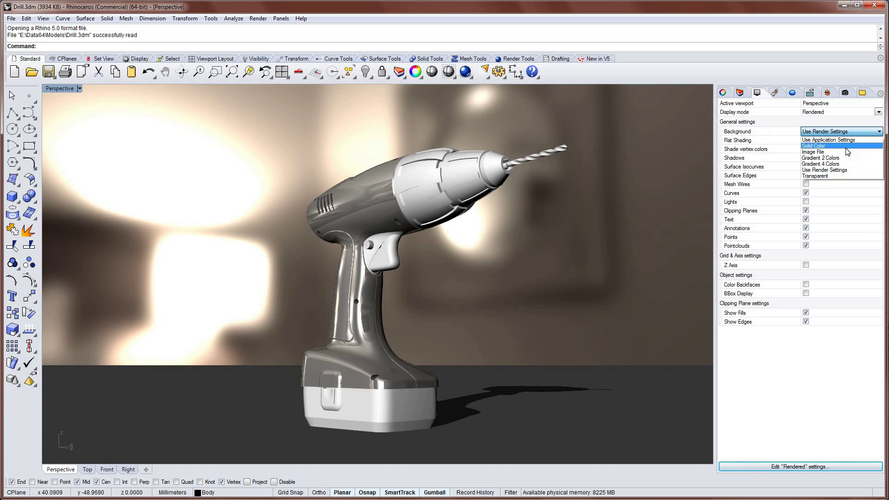
click(846, 146)
right_drag(662, 254, 352, 214)
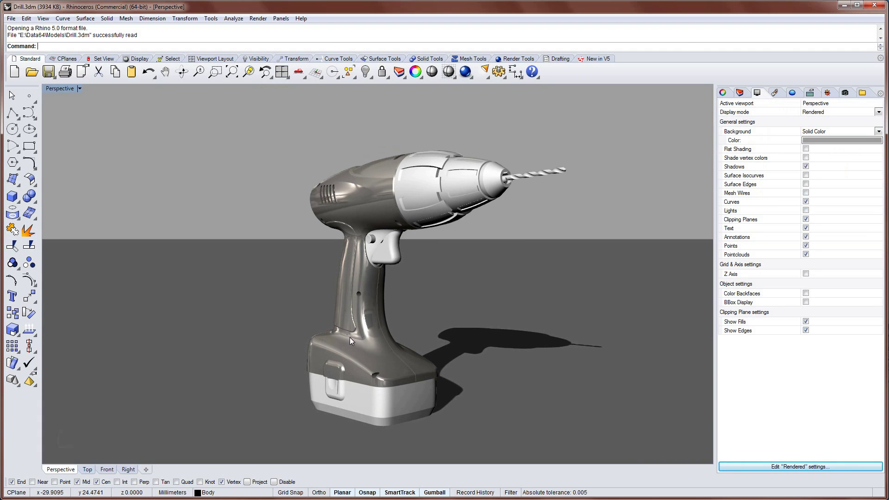
right_drag(350, 340, 472, 218)
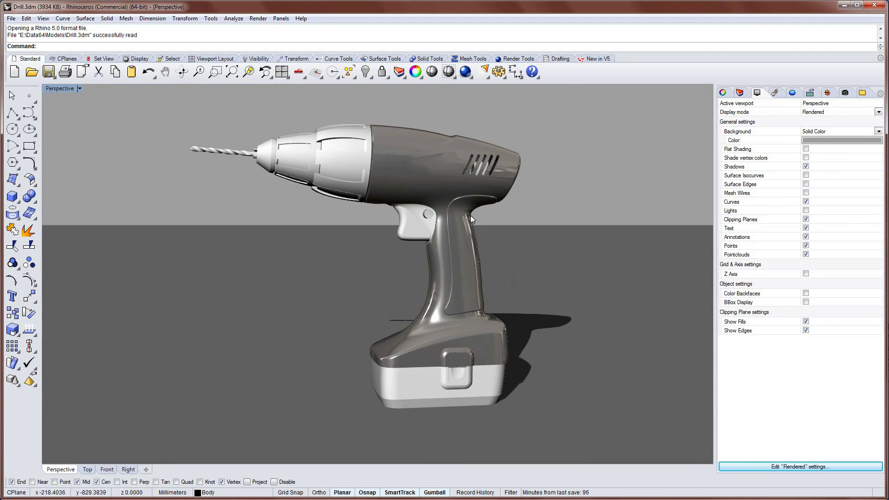
right_drag(579, 197, 552, 193)
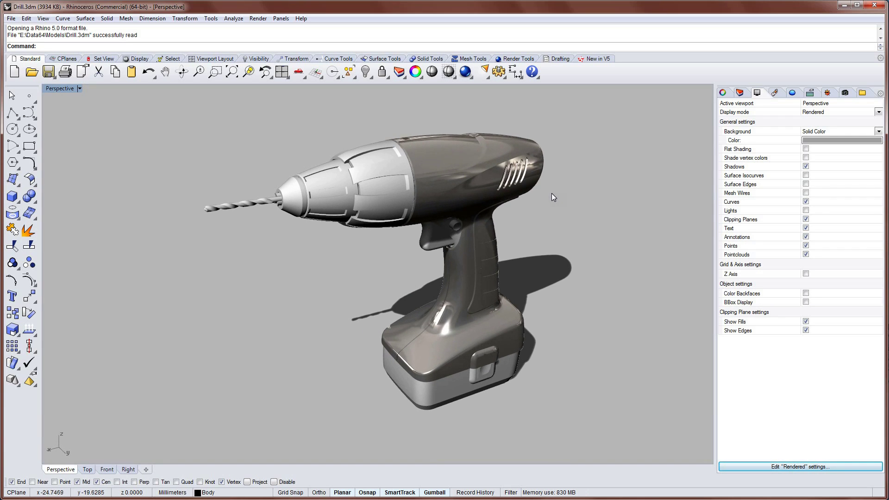
- Apply the Silver material from the render library's Metal folder to the drill bit and the chuck's conical nose
click(863, 92)
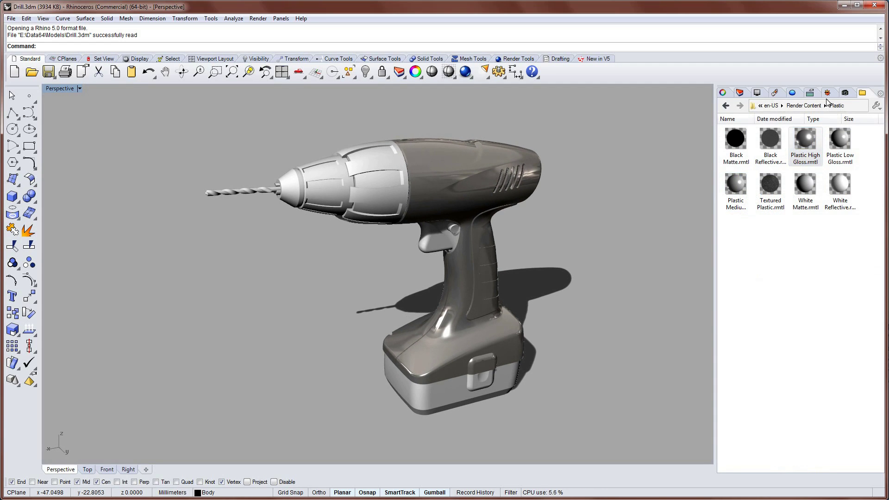
click(805, 106)
double_click(771, 138)
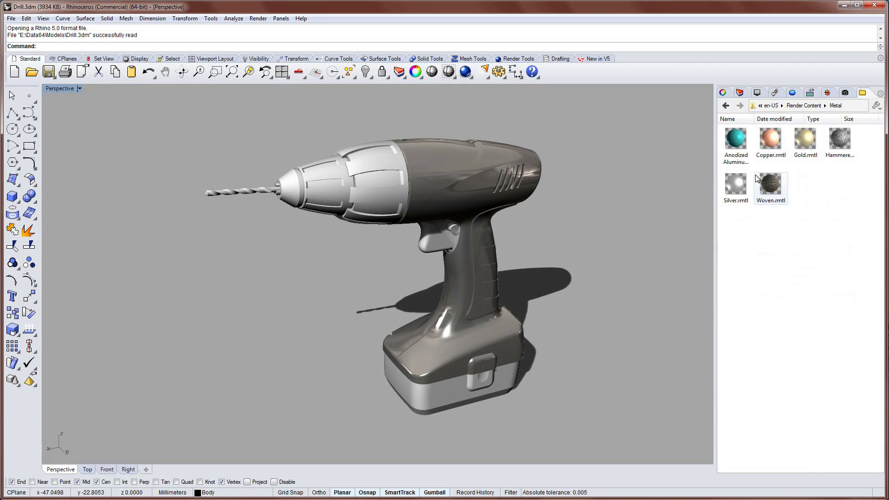
drag(247, 198, 271, 204)
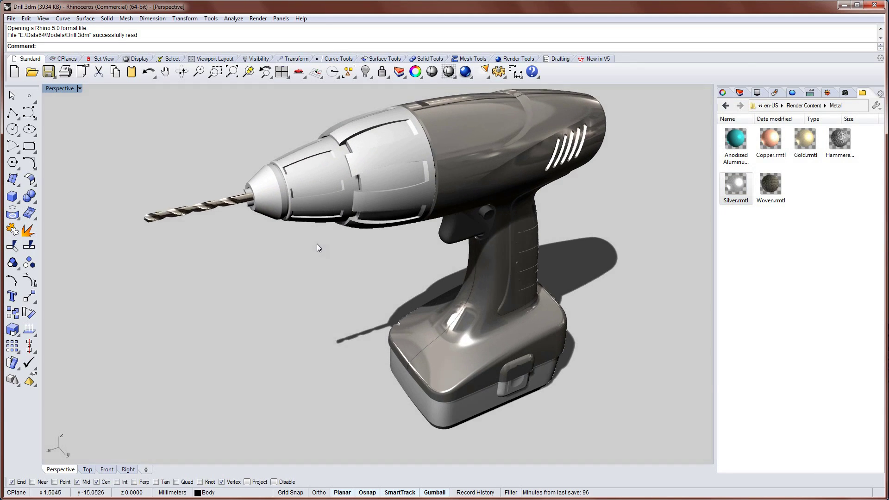
drag(736, 185, 309, 200)
click(294, 200)
click(277, 263)
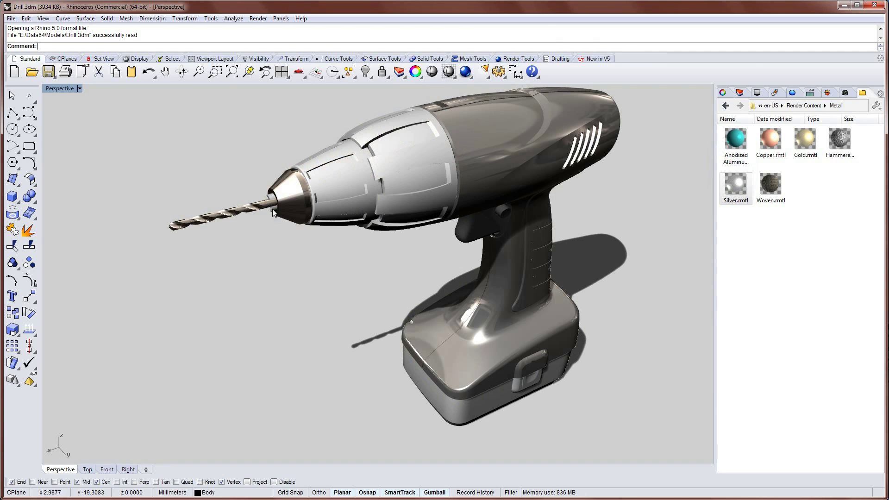
- Select the jaws mesh inside the chuck and assign the model's existing Silver material to it
click(273, 213)
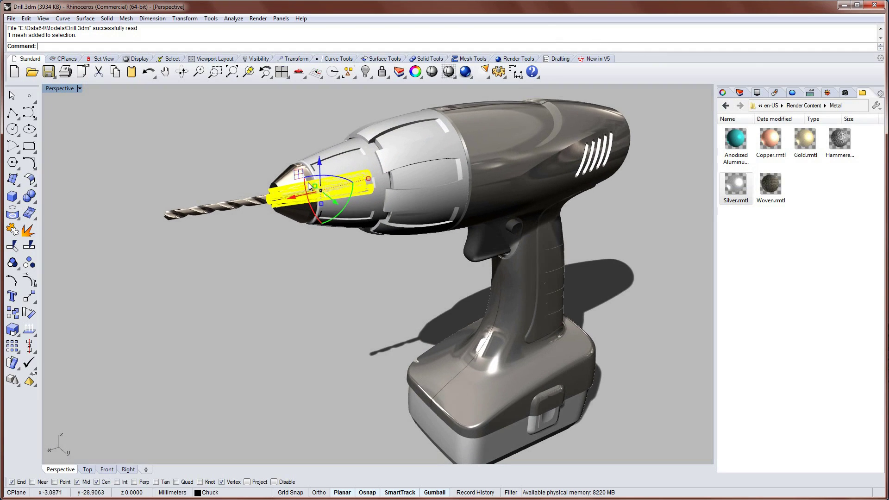
click(775, 94)
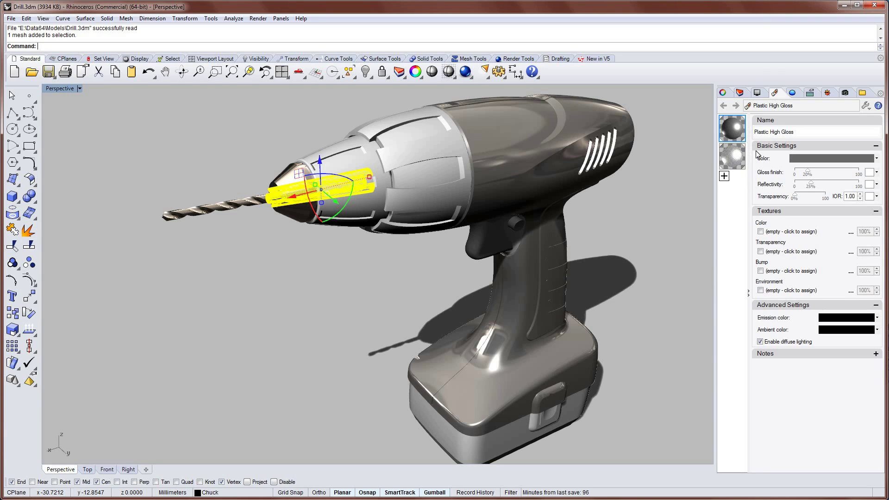
click(864, 92)
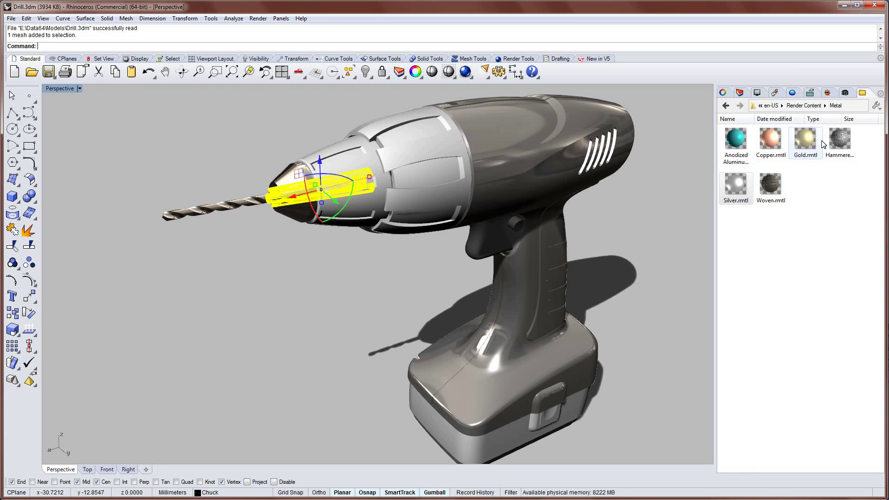
click(776, 93)
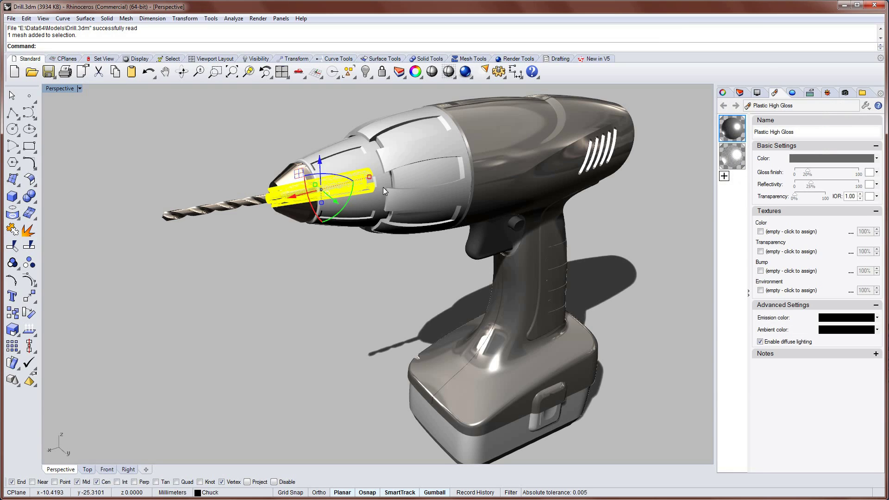
click(735, 160)
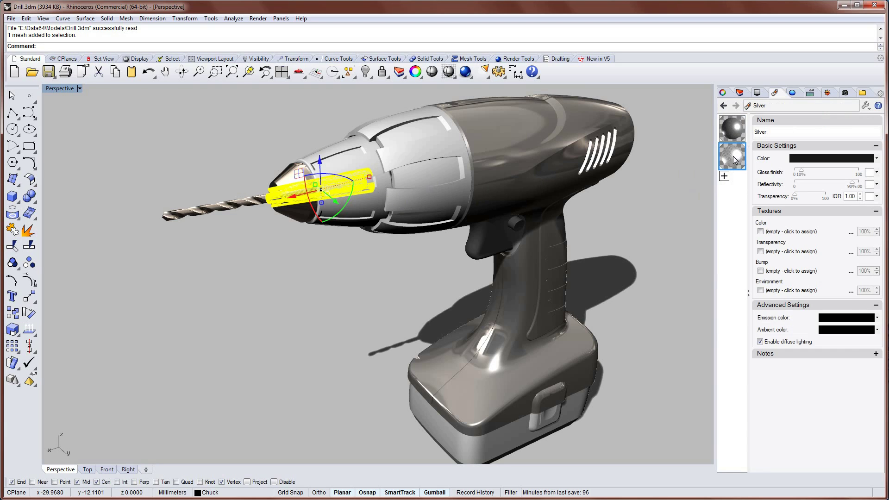
right_click(735, 160)
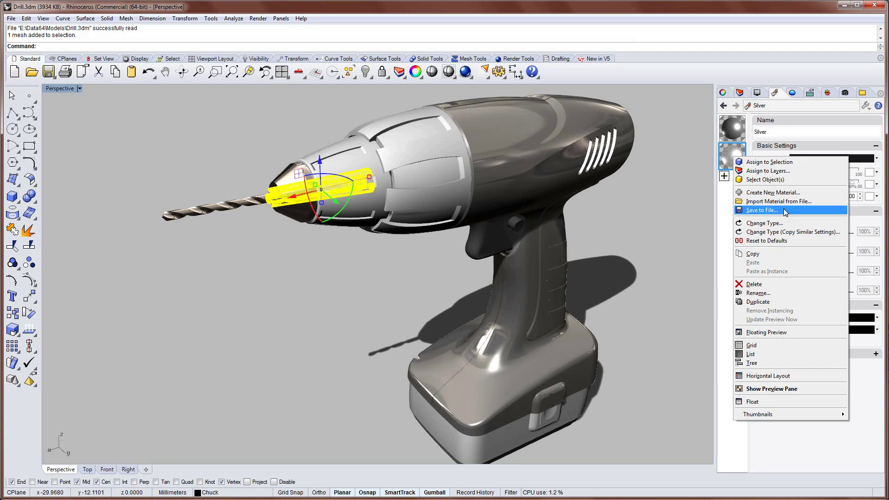
click(783, 166)
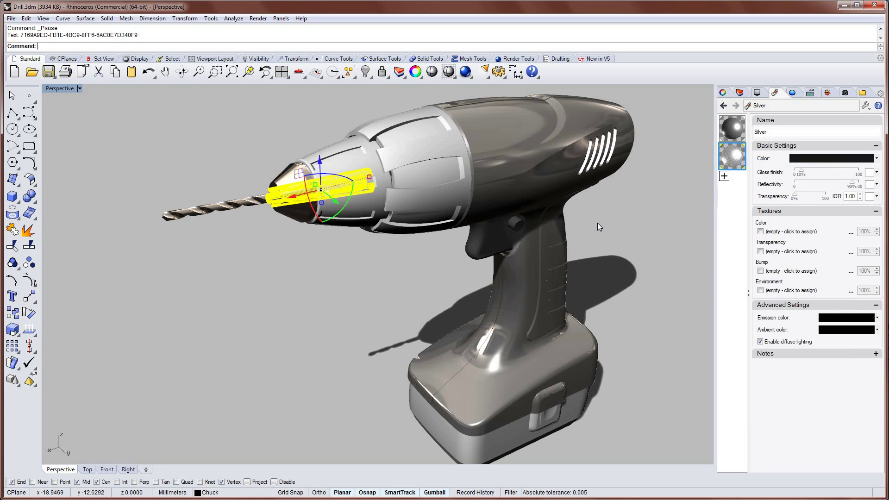
click(272, 222)
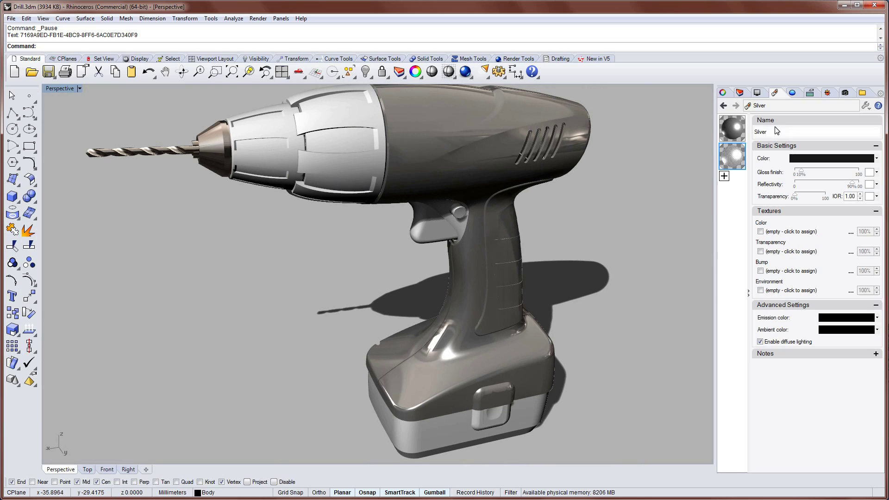
- Duplicate the Plastic High Gloss material and apply the copy to the grip ring, the chuck sleeve and the battery base
click(732, 138)
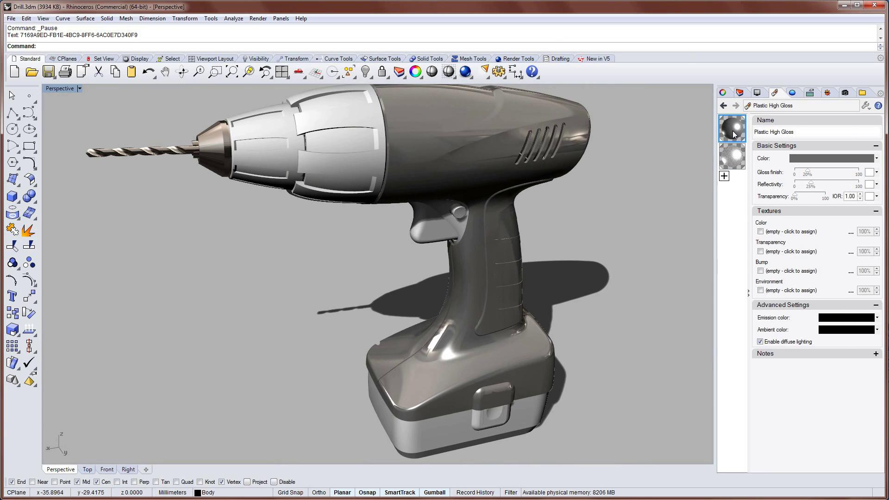
right_click(733, 134)
click(748, 277)
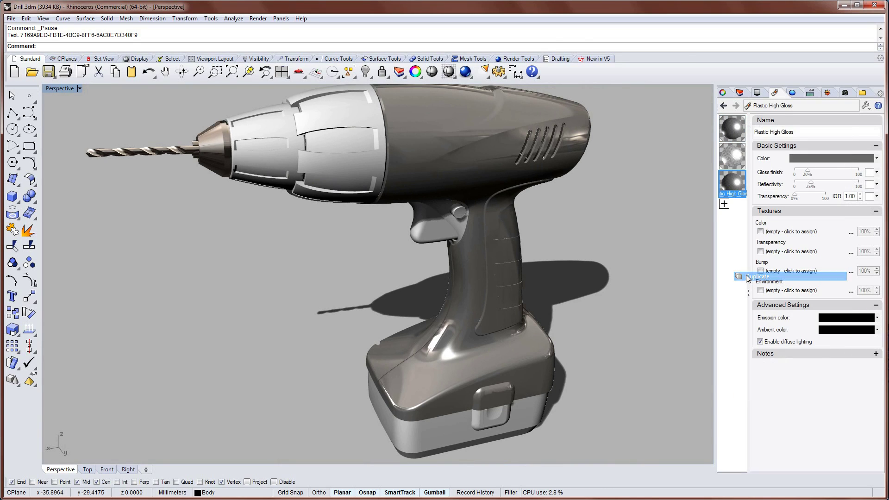
drag(733, 183, 331, 151)
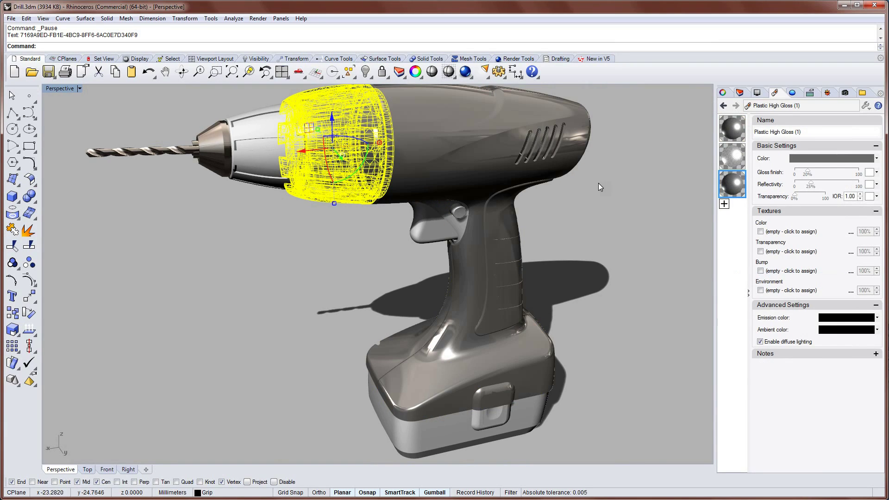
drag(736, 186, 262, 176)
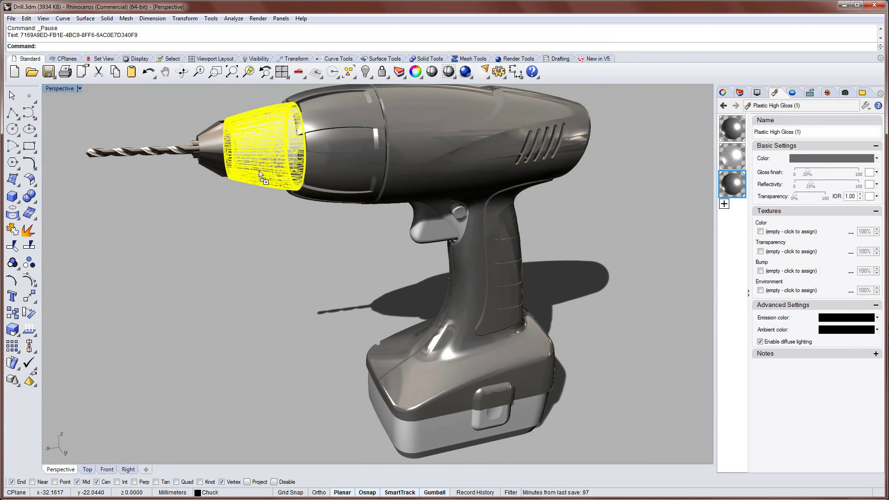
drag(733, 183, 527, 409)
click(576, 399)
- Set the duplicated plastic material's color to a very dark green, about RGB 4, 29, 8
click(831, 158)
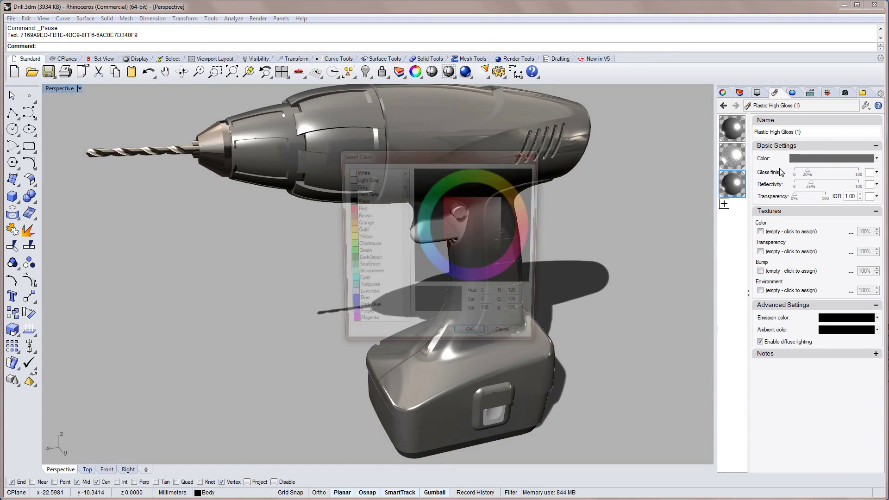
click(442, 188)
drag(458, 243, 452, 253)
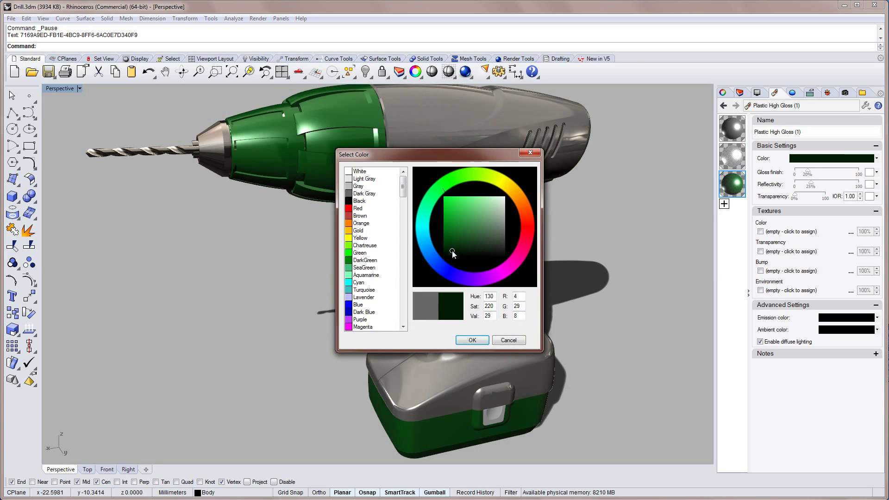
click(472, 339)
- Set the main body's Plastic High Gloss material color to a medium dark green, about RGB 10, 75, 13, and inspect the drill
click(495, 170)
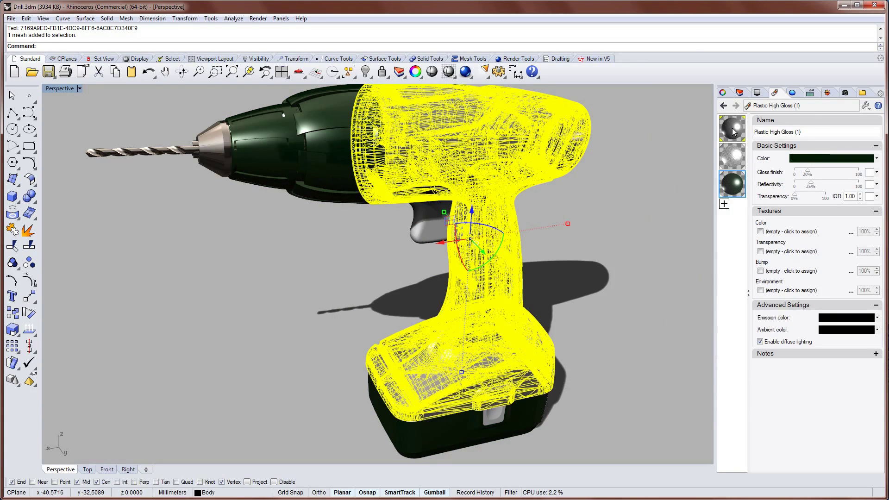
click(732, 128)
click(832, 158)
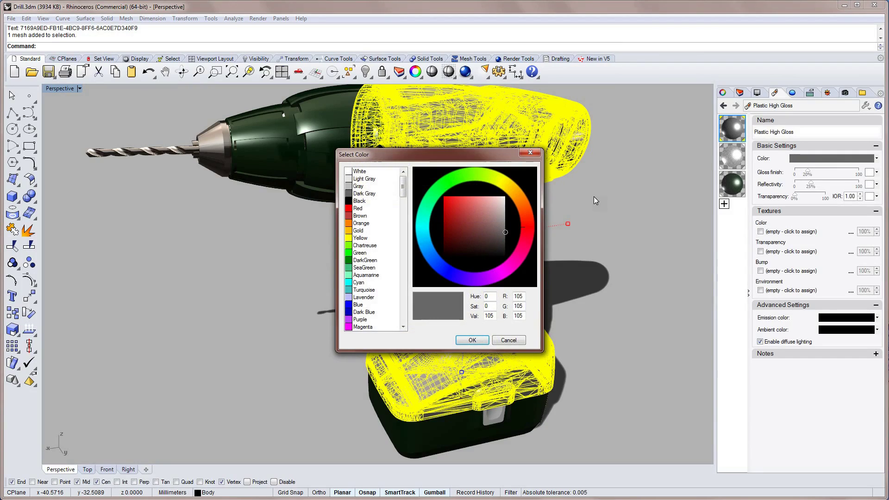
click(446, 183)
click(454, 238)
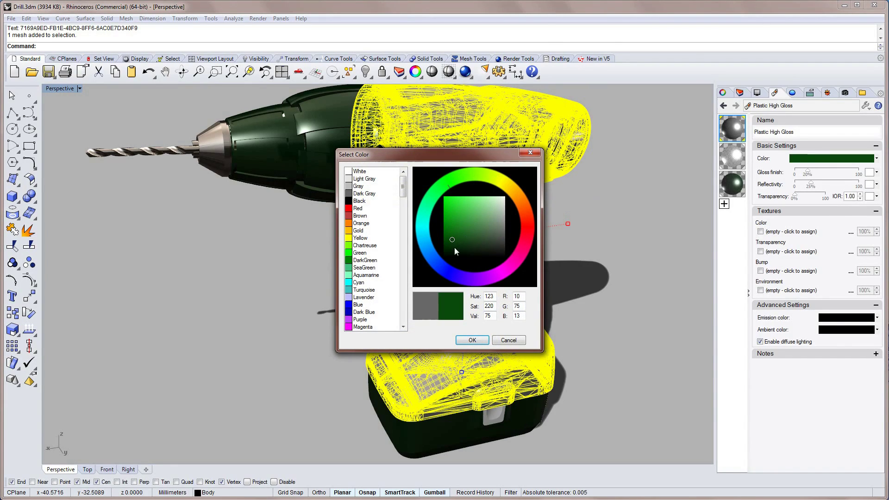
click(471, 340)
click(562, 293)
right_drag(589, 296, 410, 210)
click(383, 149)
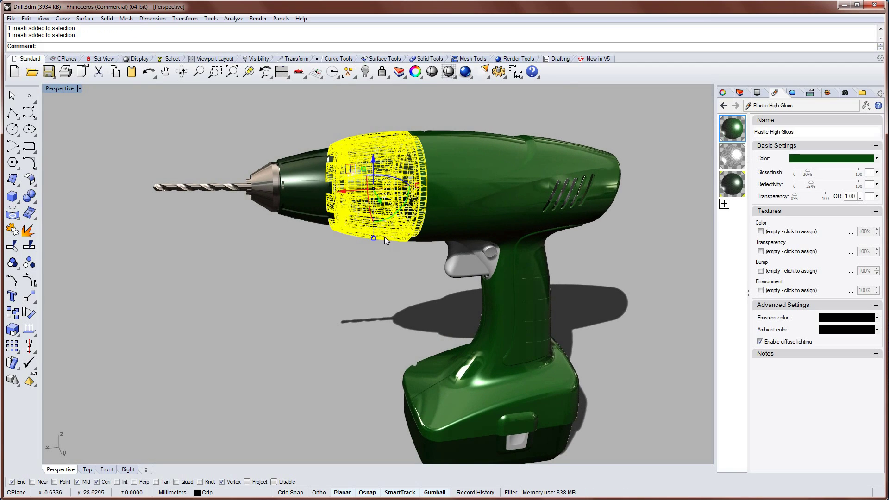
click(382, 247)
right_drag(382, 247, 532, 208)
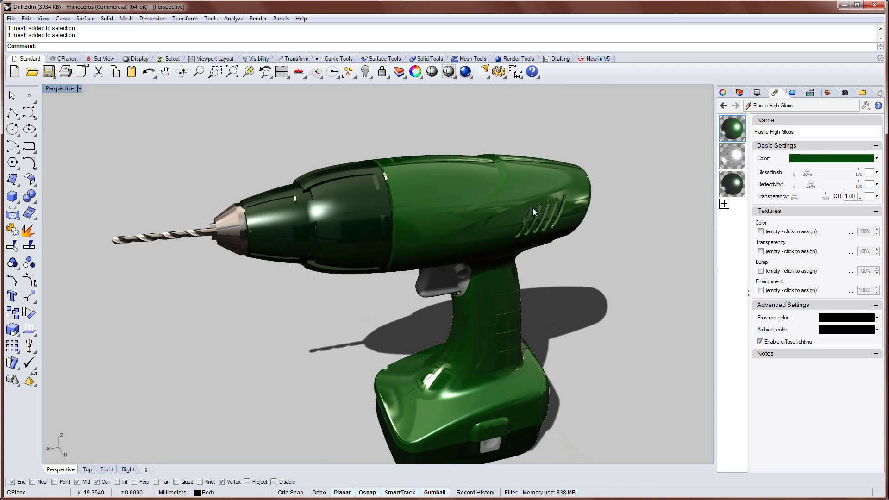
- Apply the Textured Plastic material from the Plastic render content library to the drill's grip ring
click(864, 93)
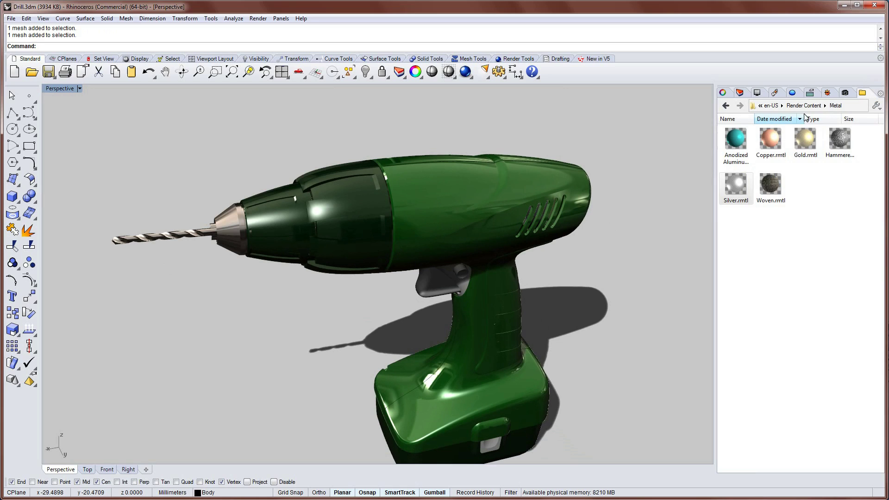
double_click(804, 138)
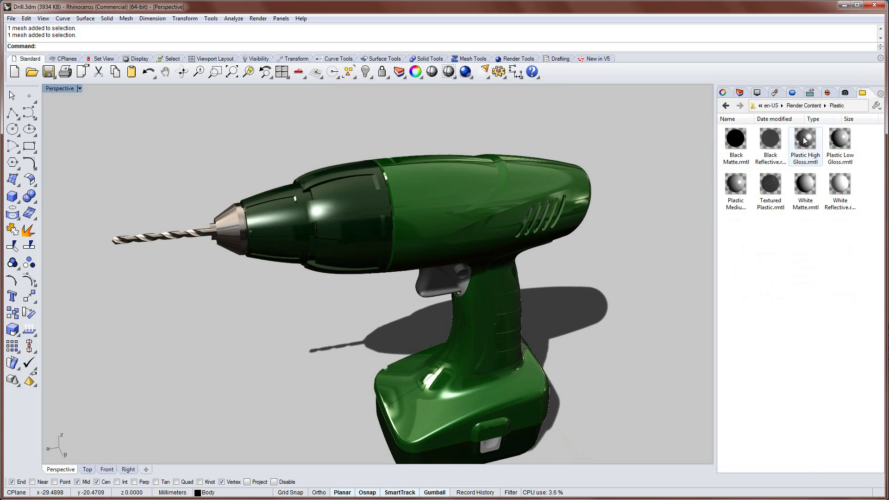
drag(771, 185, 351, 299)
scroll(351, 299, up, 5)
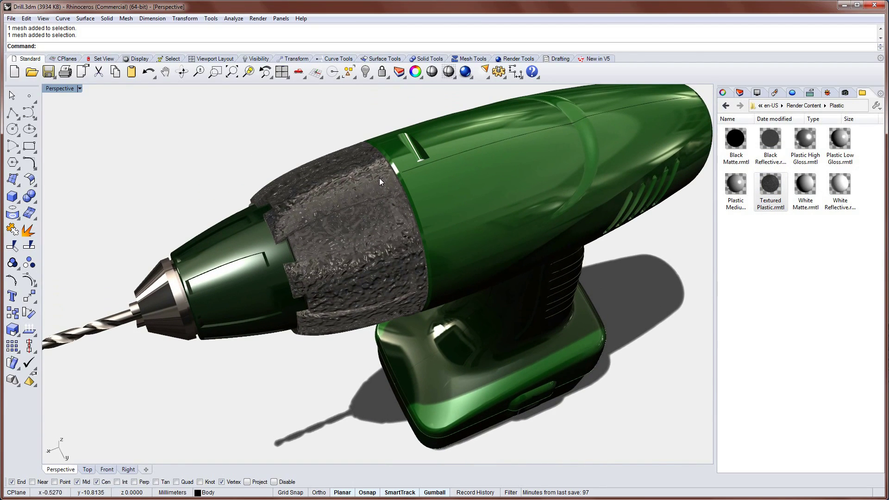
- Set the Textured Plastic bump texture's U and V repeat to 3.0 and inspect the grain on the grip ring
click(775, 92)
click(731, 214)
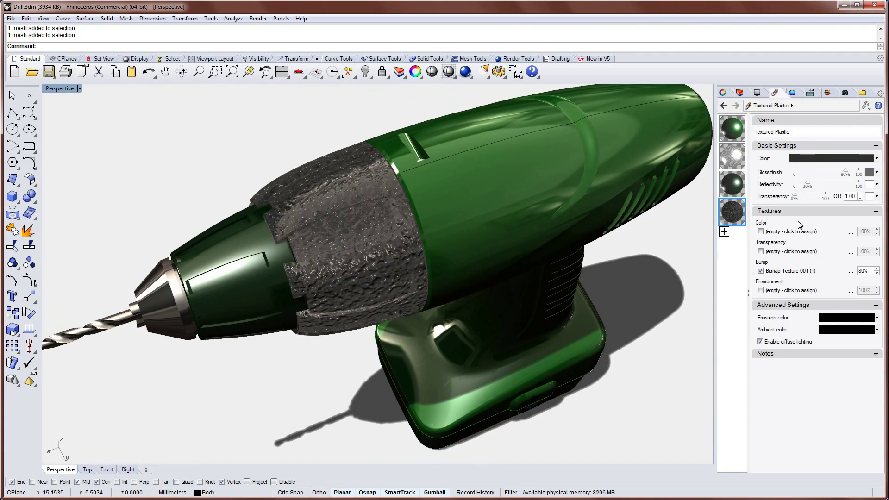
click(795, 273)
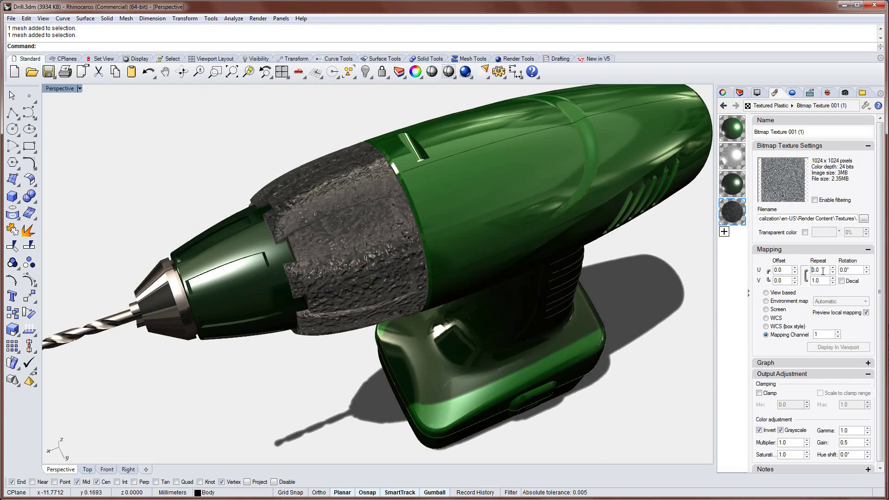
key(Return)
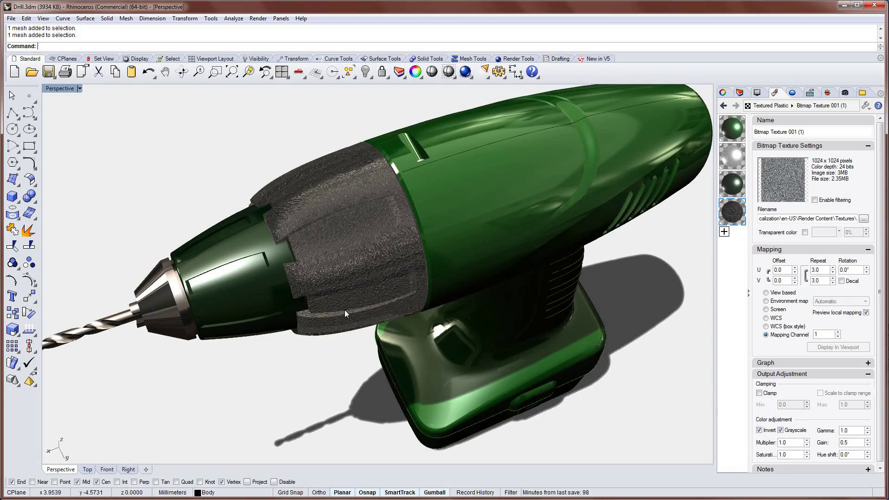
scroll(349, 279, up, 8)
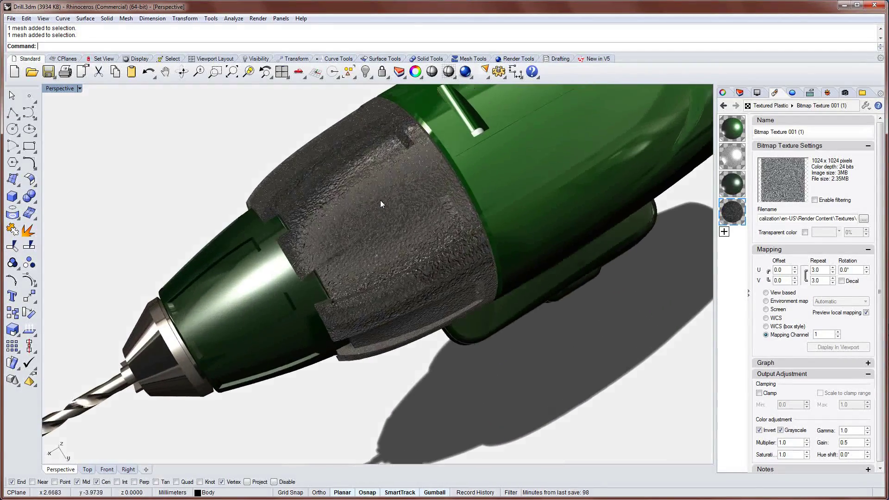
scroll(380, 202, down, 10)
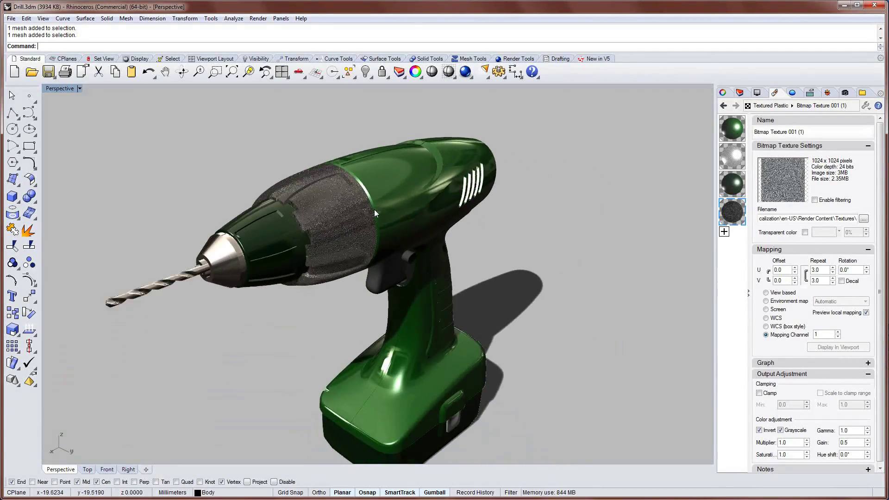
- Apply the Plastic Medium Gloss material from the Plastic render content library to the drill's trigger
right_drag(374, 209, 376, 247)
scroll(376, 247, up, 2)
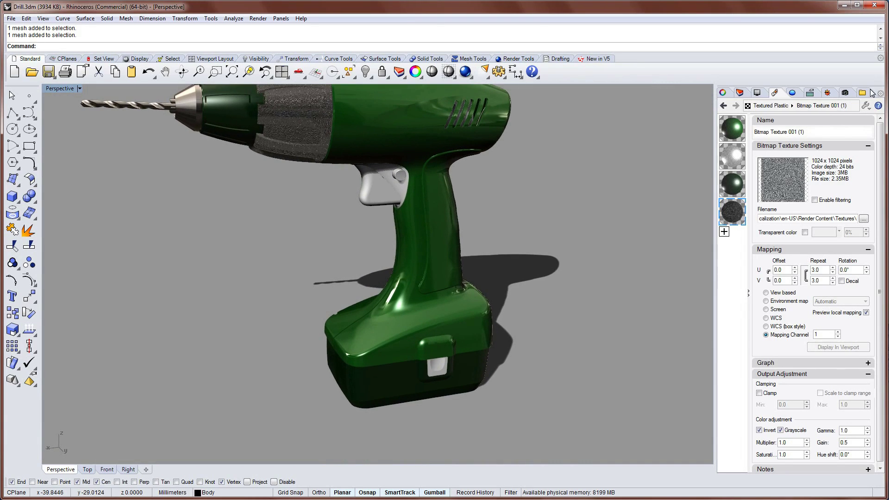
click(863, 93)
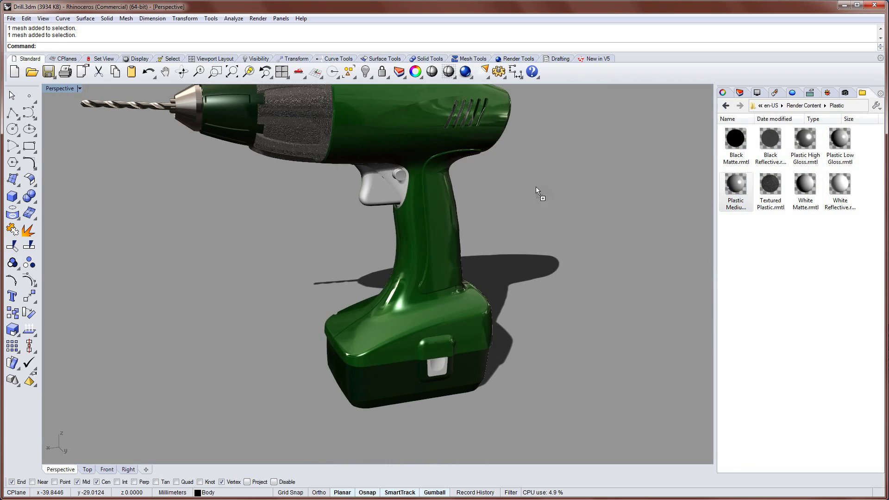
drag(535, 187, 380, 198)
click(354, 256)
right_drag(354, 257, 354, 254)
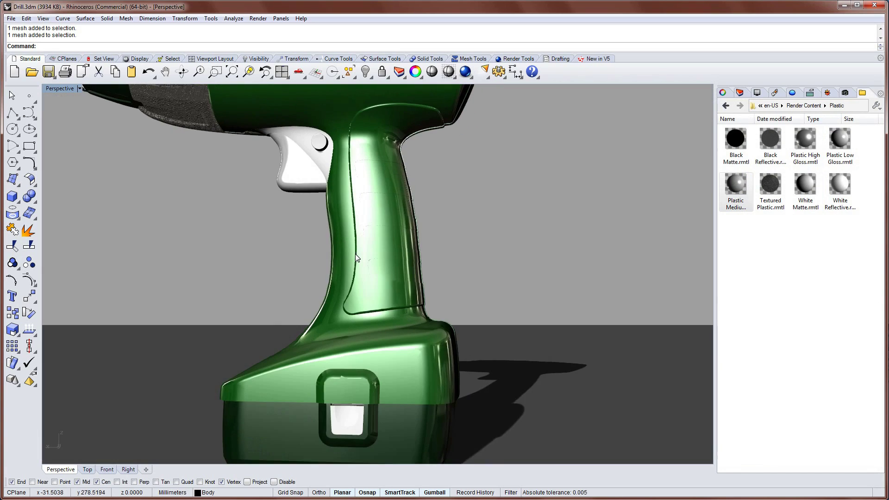
scroll(355, 253, up, 3)
- Set the Plastic Medium Gloss material's color to a dark gray, RGB 52, 52, 52
click(776, 92)
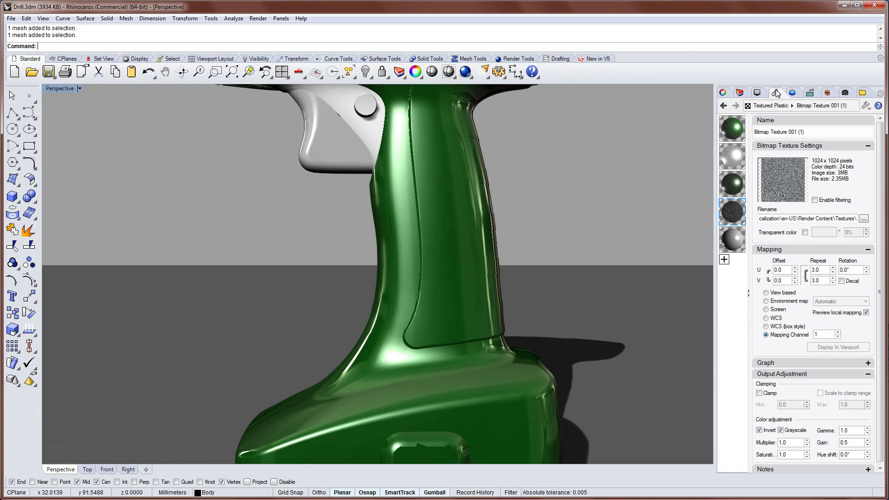
click(743, 242)
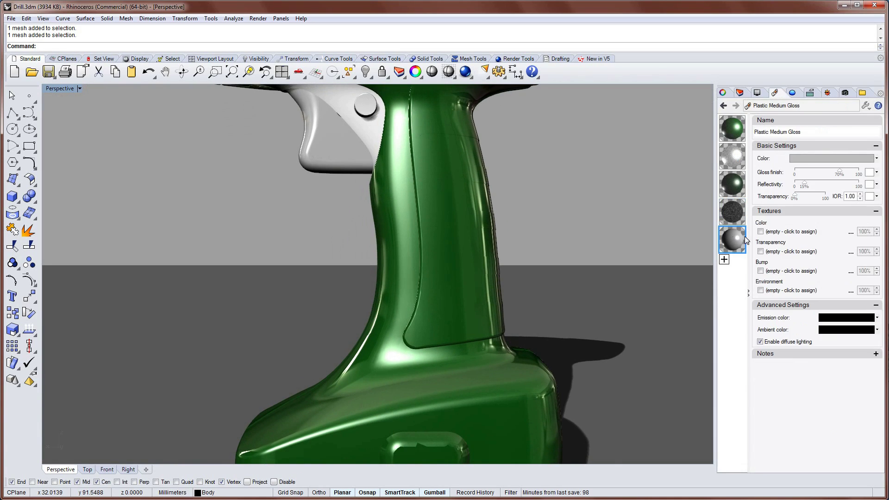
click(808, 157)
drag(486, 227, 535, 246)
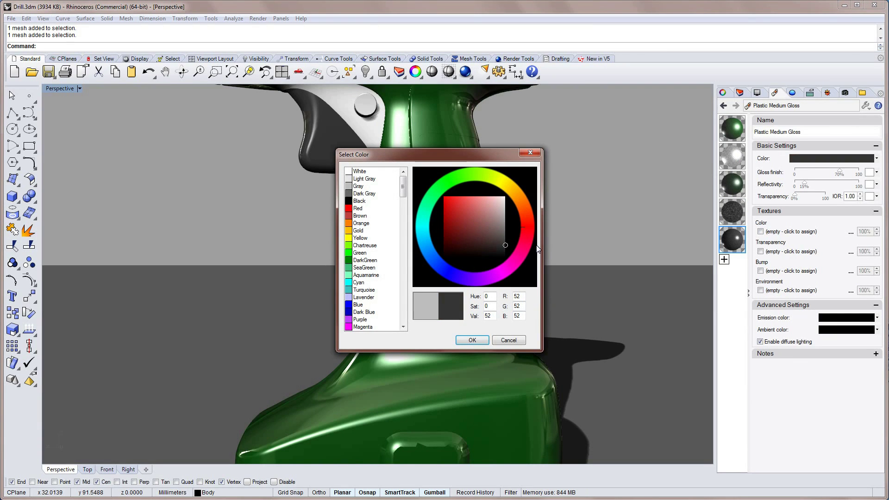
click(475, 339)
- Compare low and high gloss finishes on the trigger's Plastic Medium Gloss material and set the gloss finish to about 79%
right_drag(519, 211, 516, 212)
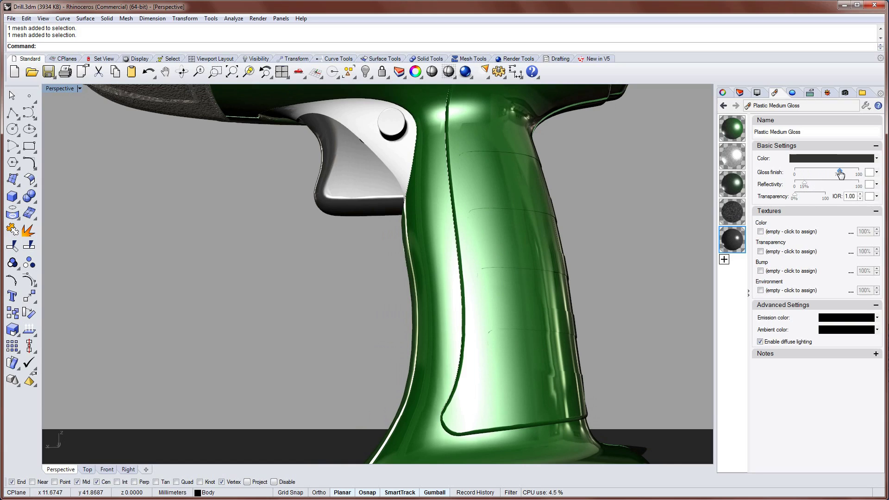
drag(840, 175, 797, 177)
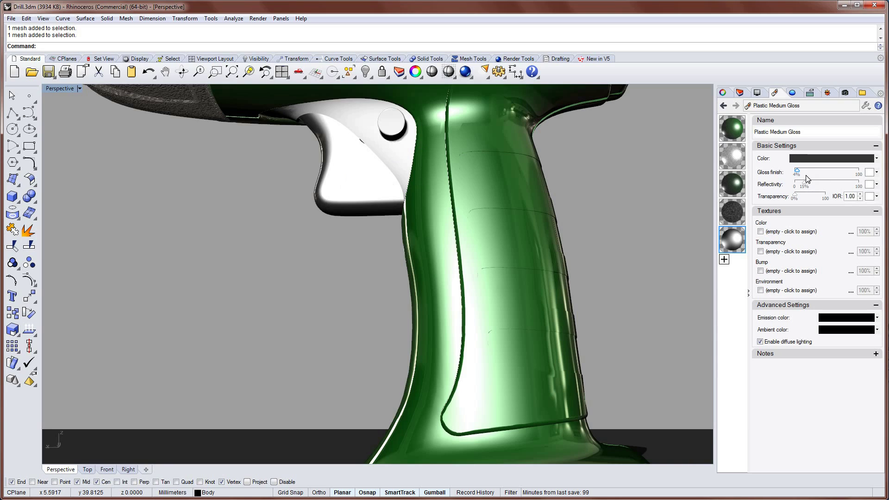
drag(797, 174, 849, 178)
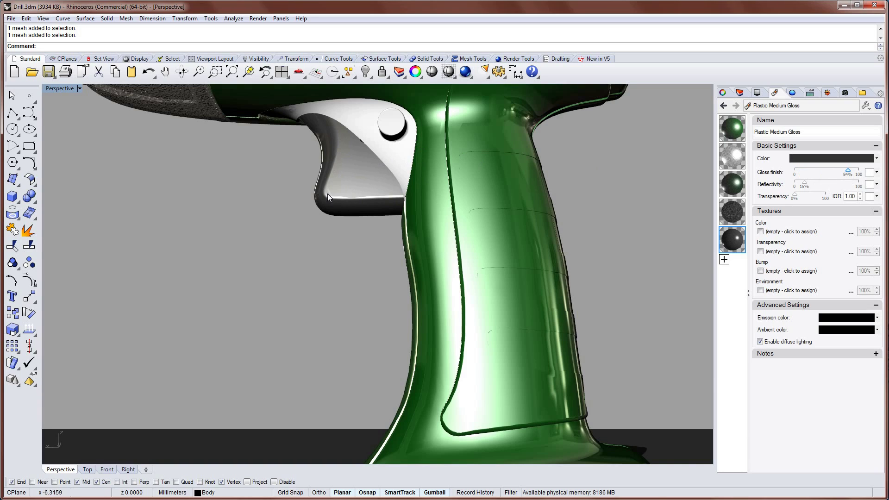
drag(849, 174, 845, 174)
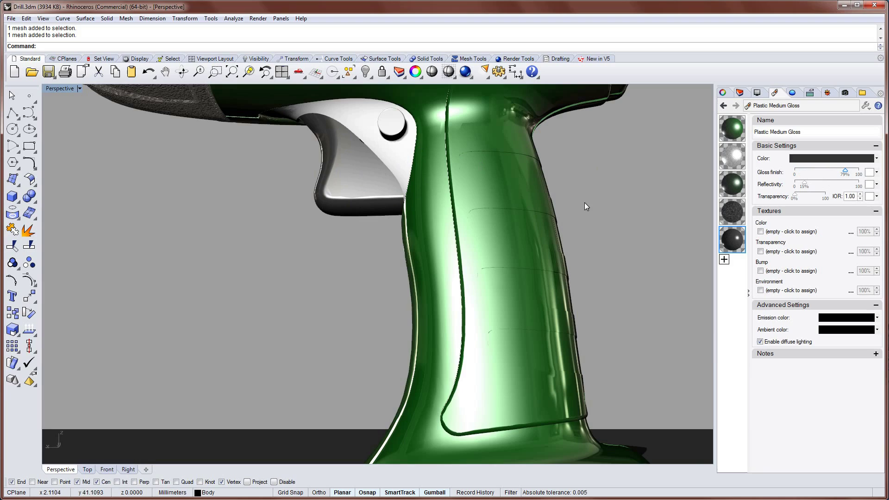
scroll(615, 202, down, 5)
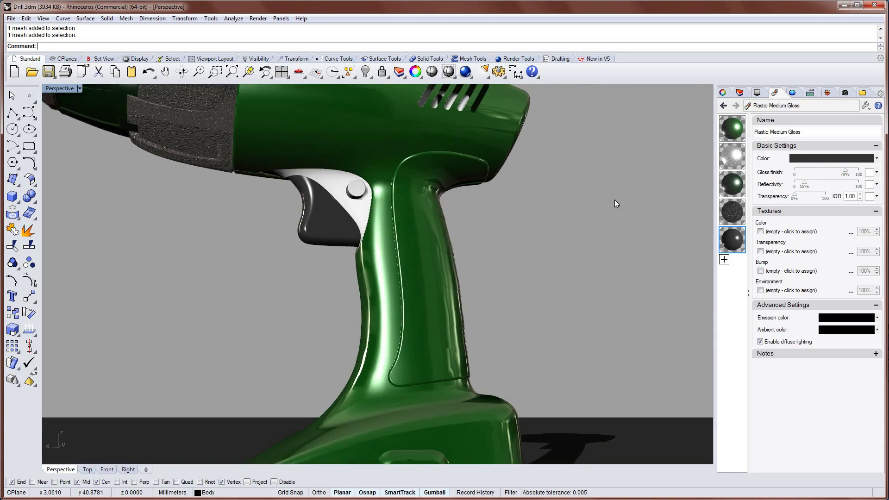
scroll(615, 203, down, 4)
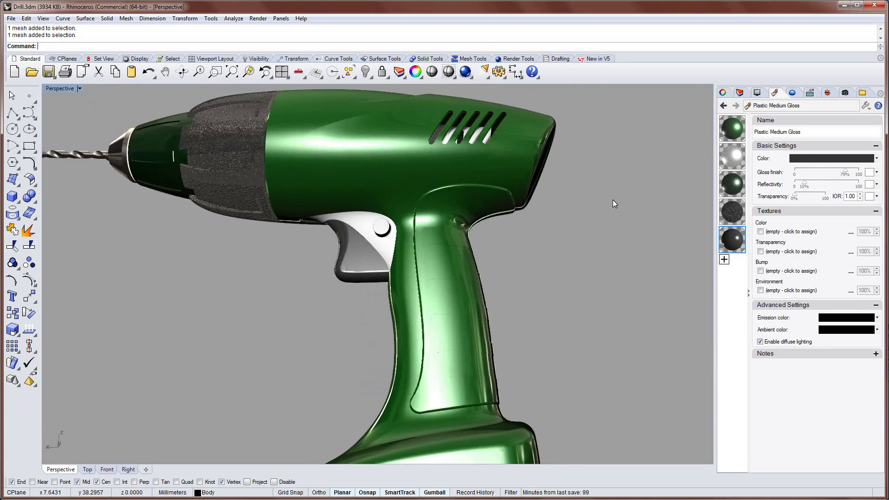
- Assign the model's existing Silver material to the light-colored part behind the trigger
right_drag(612, 200, 573, 206)
scroll(573, 205, up, 1)
drag(733, 156, 407, 248)
click(346, 291)
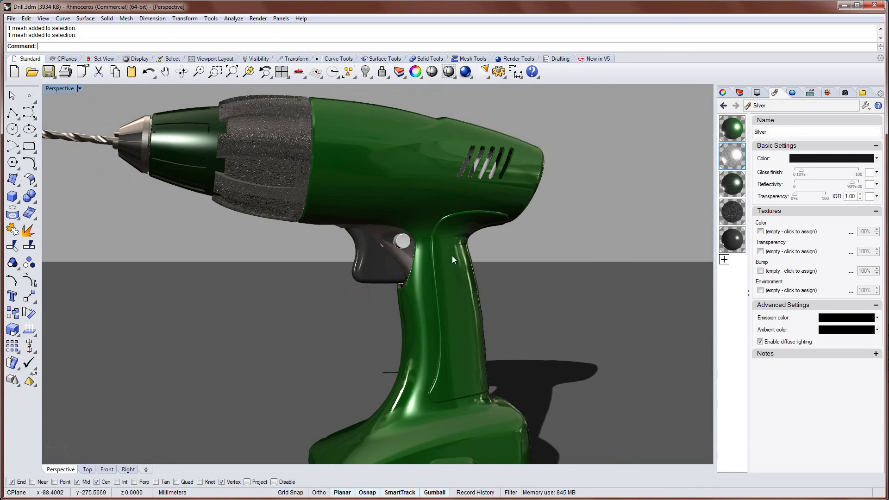
- Assign the very dark green Plastic High Gloss (1) material to the round button above the trigger
right_drag(452, 256, 456, 240)
drag(733, 184, 399, 220)
scroll(573, 254, down, 6)
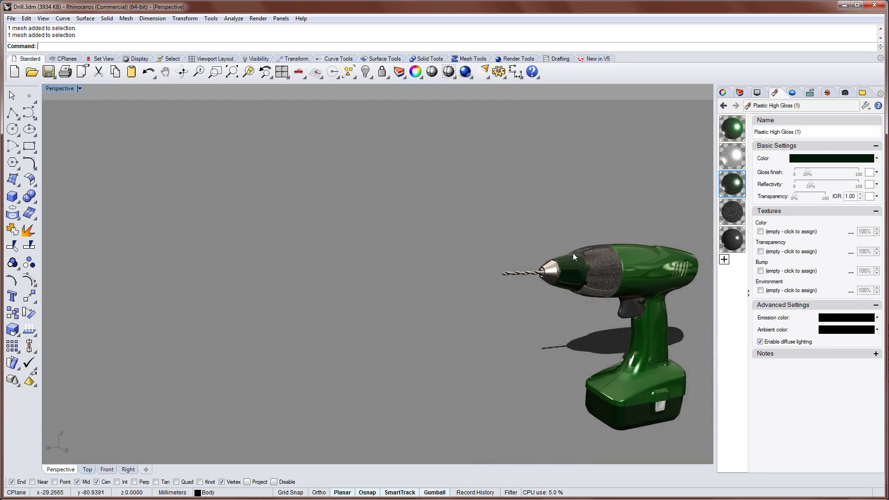
- Assign the very dark green Plastic High Gloss (1) material to the white inset of the battery latch
right_drag(573, 253, 458, 350)
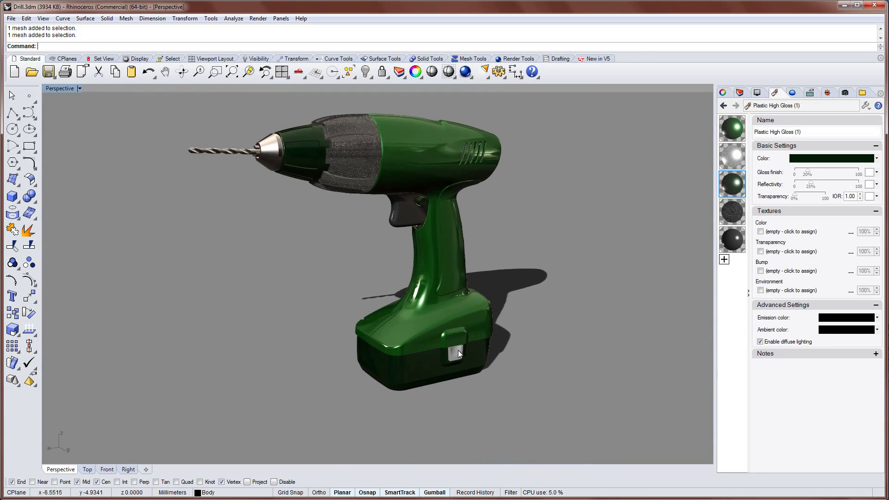
drag(738, 187, 609, 260)
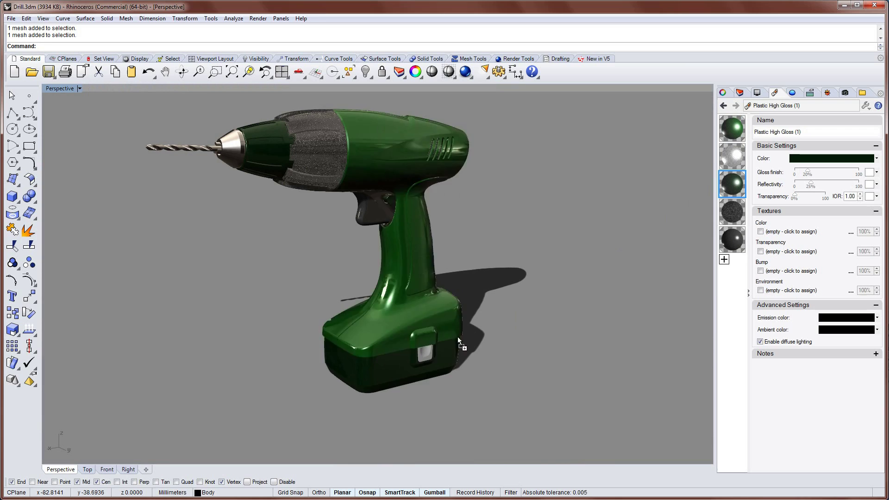
mouse_move(458, 337)
mouse_down()
mouse_move(416, 349)
mouse_move(453, 353)
mouse_up()
scroll(517, 350, up, 5)
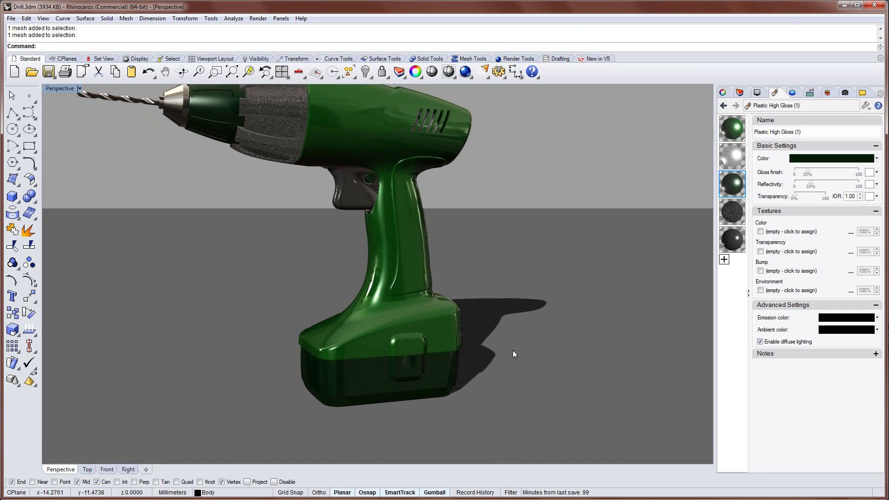
right_drag(512, 350, 521, 356)
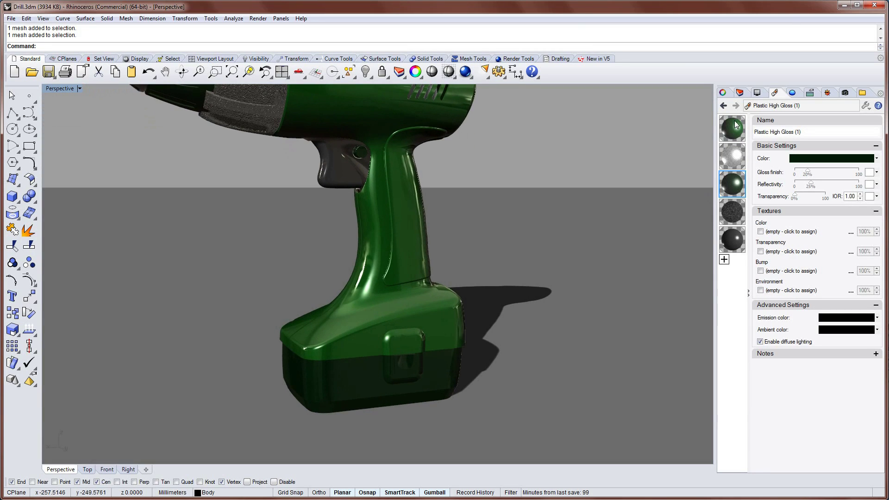
- Assign the main body's green Plastic High Gloss material to the inset of the battery latch
drag(737, 124, 409, 370)
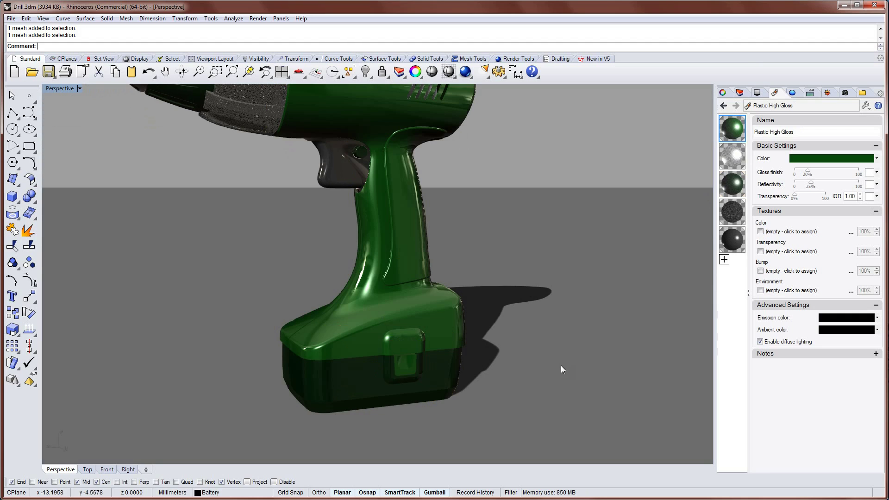
right_drag(561, 366, 547, 358)
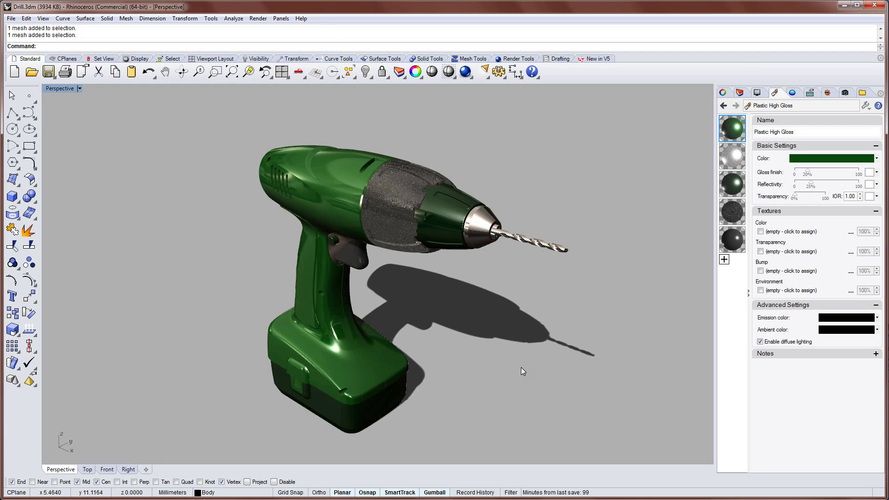
- Examine the drill's finished materials from all around, ending on a three-quarter view of the bit, trigger and battery latch
right_drag(522, 365, 469, 310)
key(Left)
key(Left)
key(Left)
key(Left)
key(Left)
key(Left)
key(Left)
key(Left)
key(Left)
key(Left)
key(Left)
key(Left)
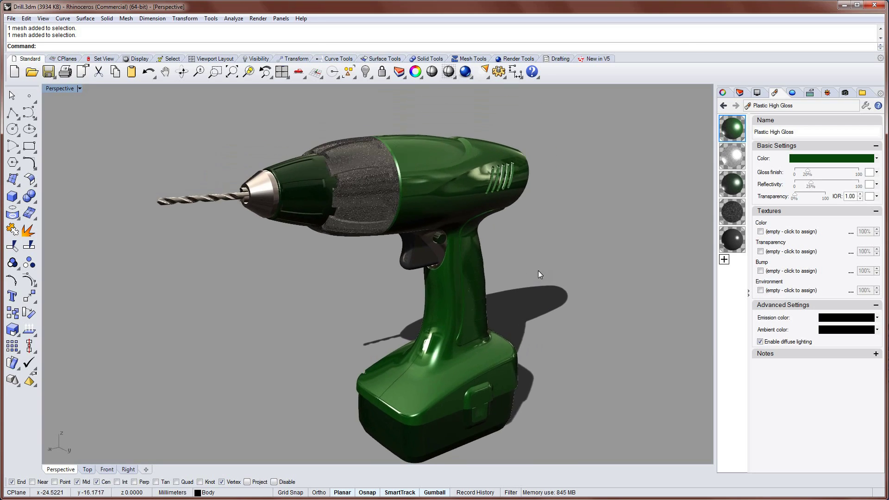
key(Left)
key(Left)
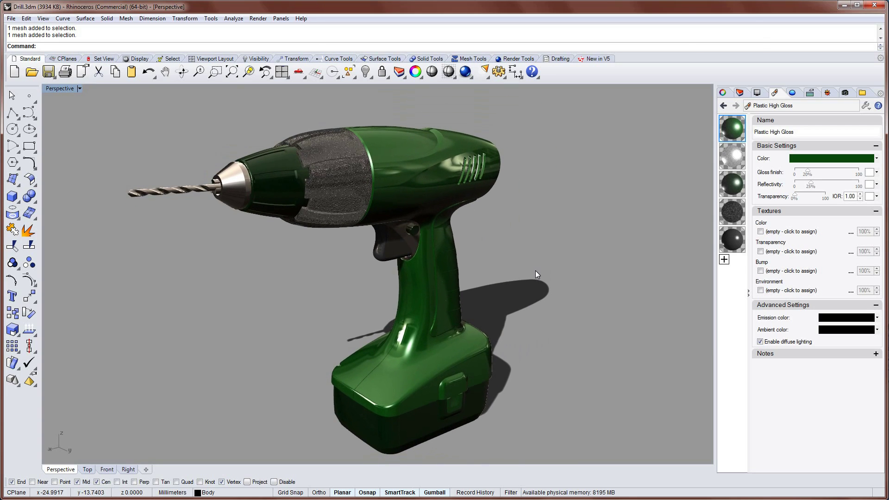
- Capture the Perspective view to a JPEG file named 1 with ViewCaptureToFile, keeping the default capture settings
click(140, 59)
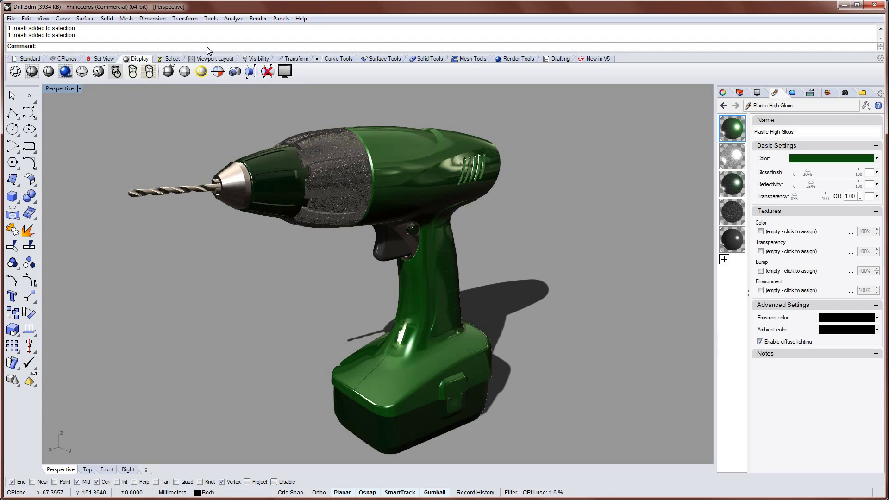
text(View)
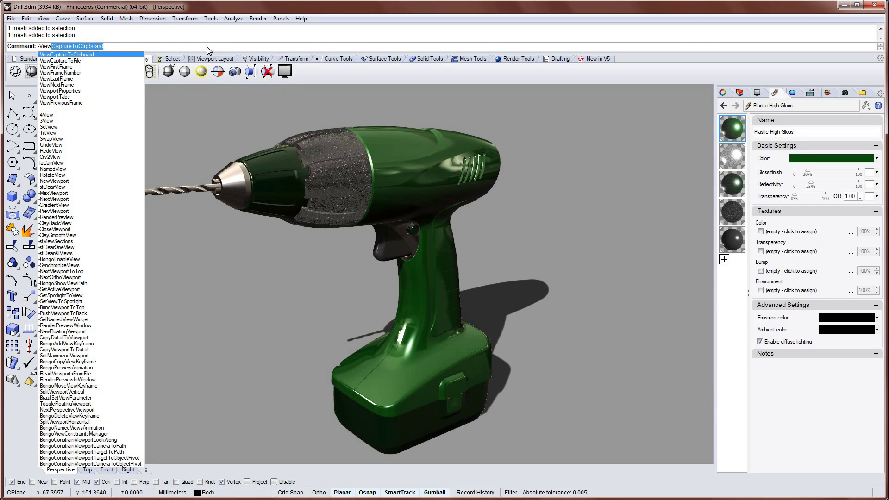
key(Down)
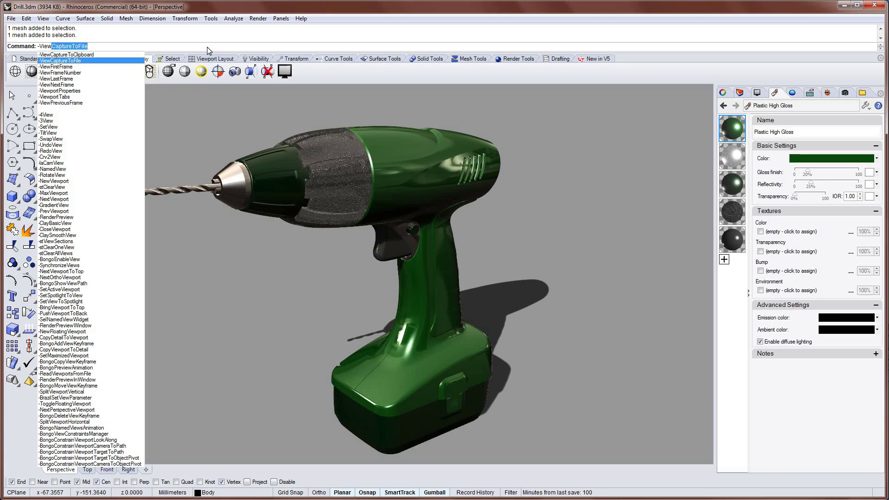
key(Return)
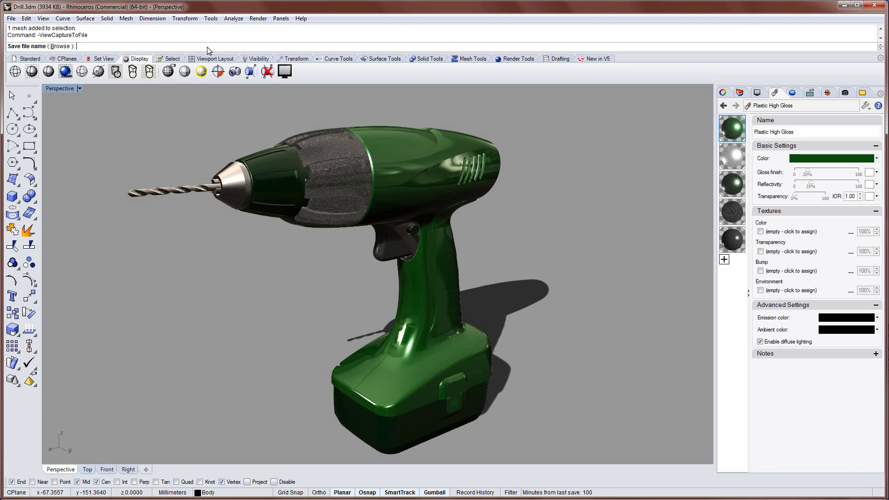
click(60, 46)
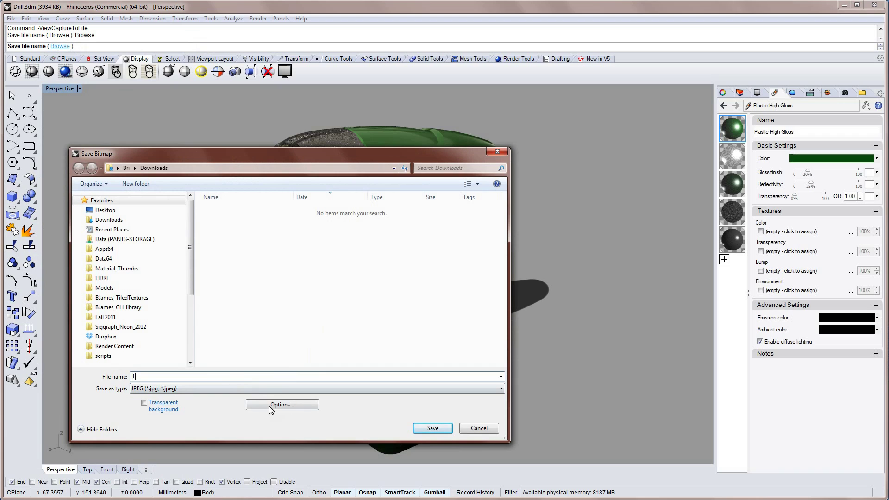
click(433, 427)
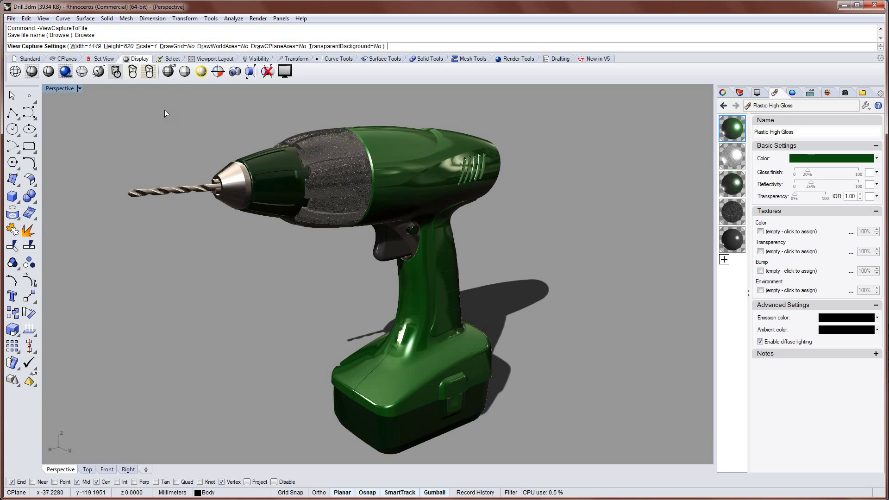
key(Return)
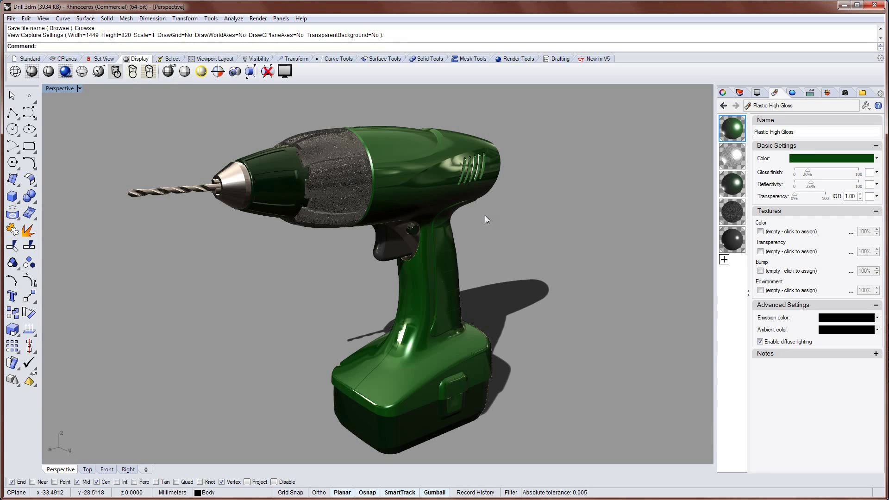
- Show the display settings of the Rendered view and examine the drill from its front around to the opposite side
right_drag(485, 215, 484, 217)
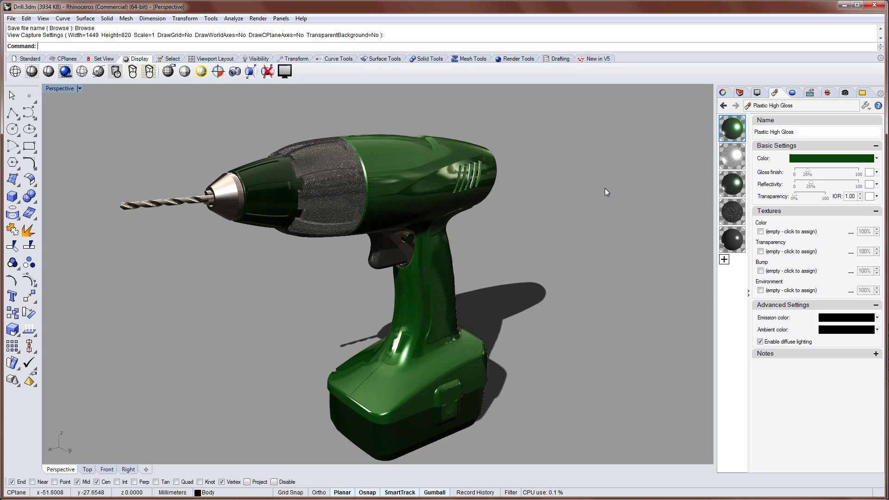
click(756, 92)
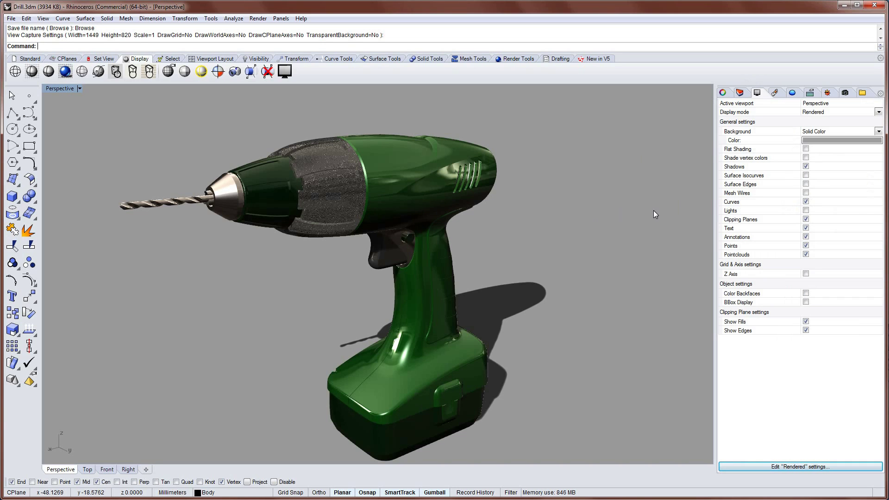
key(Right)
key(Right)
key(Right)
key(Right)
key(Right)
key(Right)
key(Right)
key(Right)
key(Right)
key(Right)
key(Right)
key(Right)
key(Right)
key(Right)
key(Right)
key(Right)
key(Right)
key(Right)
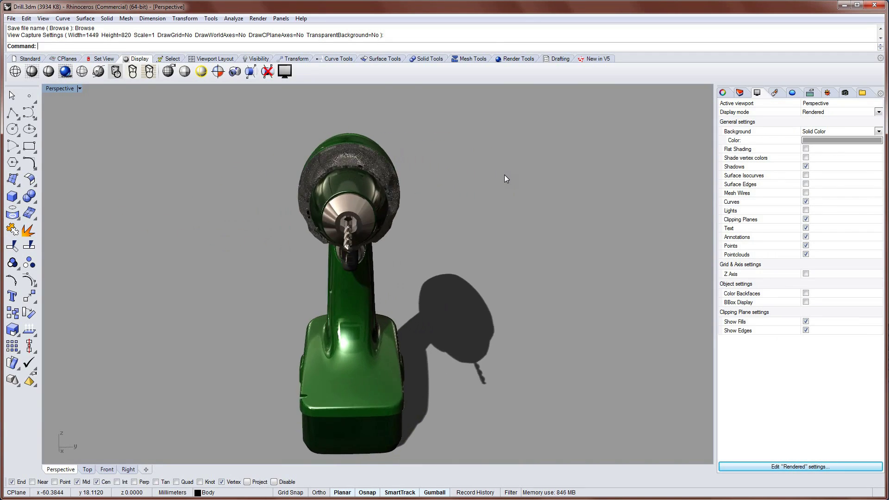
key(Right)
key(Right)
key(Right)
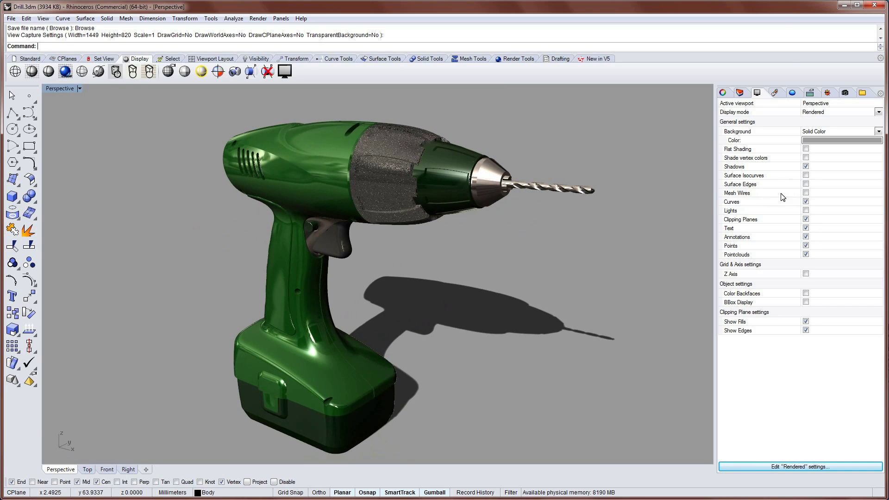
- Temporarily show the mesh wires in the Rendered view to examine the drill's mesh structure from both sides
click(806, 185)
click(806, 193)
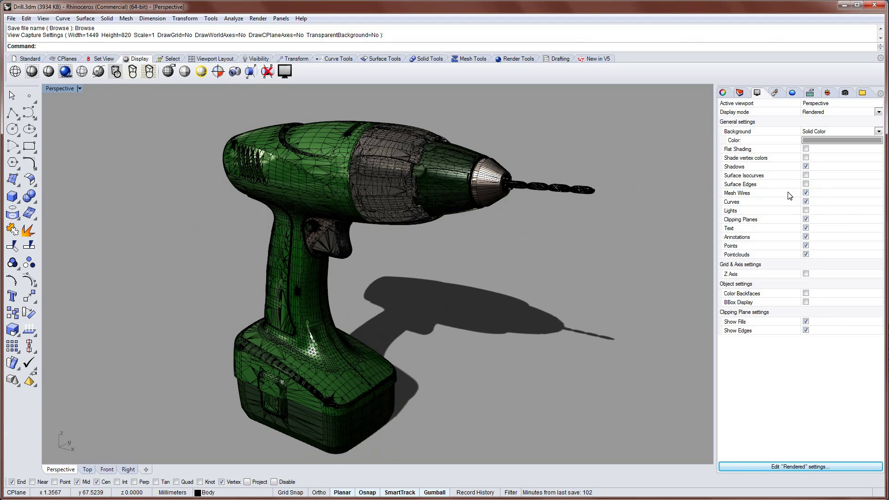
right_drag(529, 193, 470, 185)
right_drag(559, 211, 533, 207)
right_drag(533, 208, 532, 207)
right_drag(435, 205, 327, 247)
right_drag(401, 247, 438, 247)
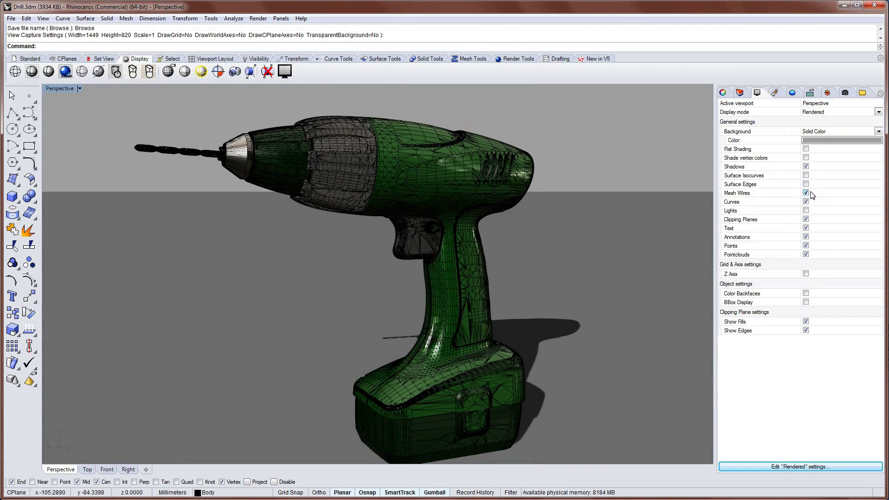
click(806, 193)
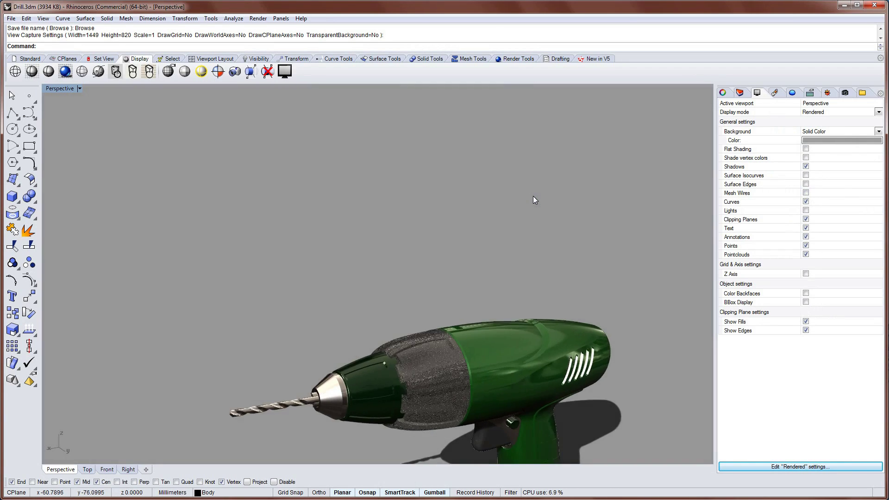
shift+right_drag(533, 197, 522, 197)
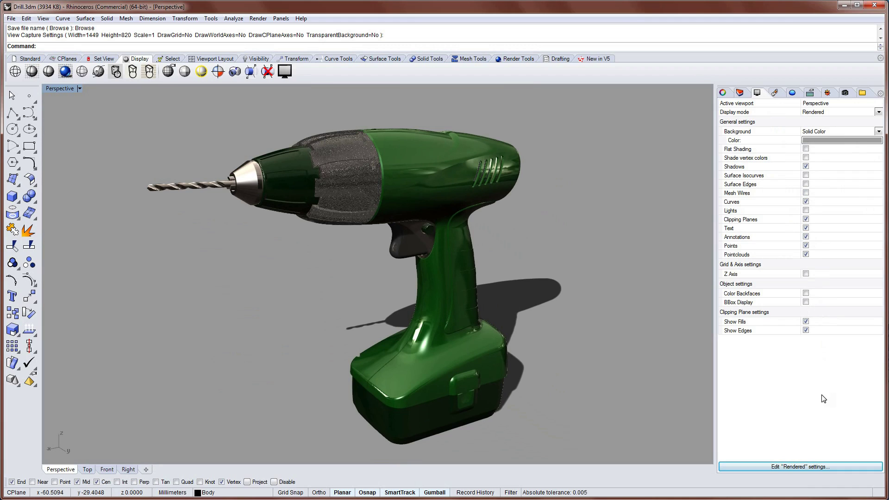
- Examine the list of display modes and the options of the Rendered mode without changing them
click(809, 468)
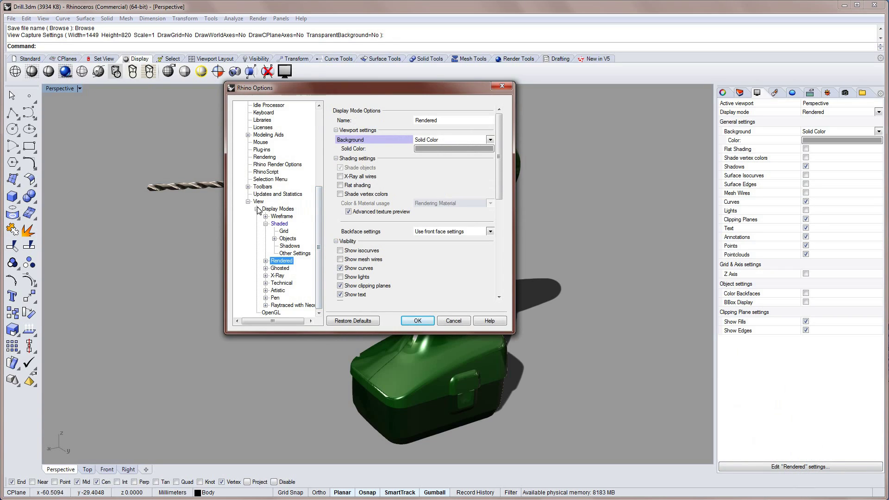
click(276, 209)
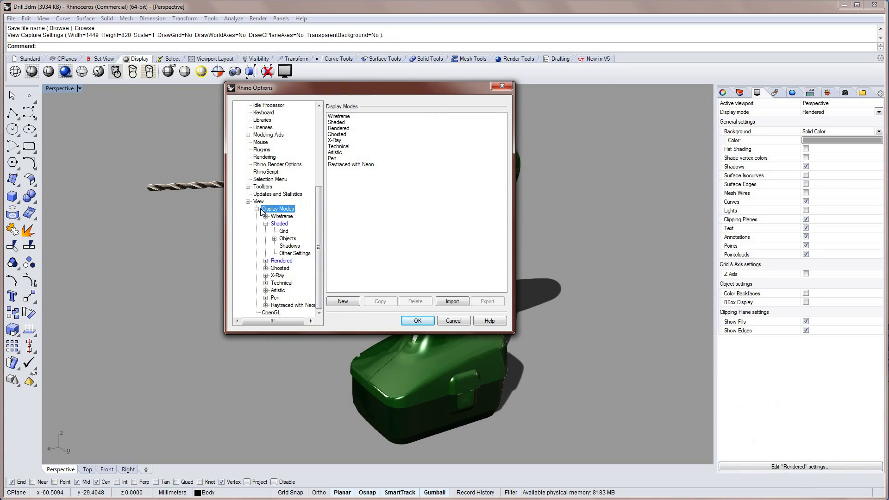
click(346, 129)
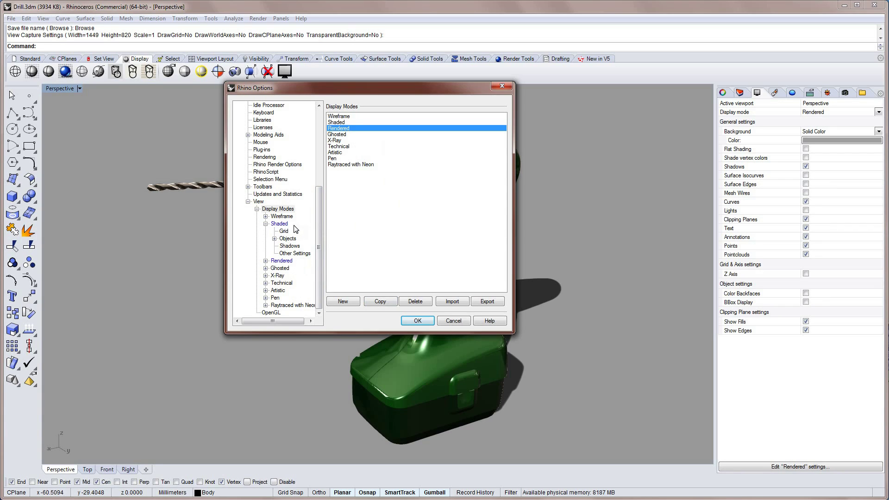
click(282, 261)
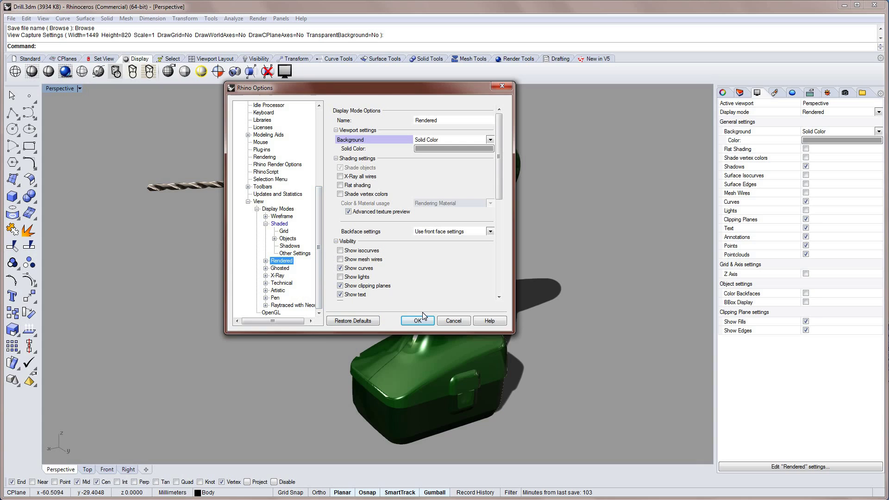
click(456, 322)
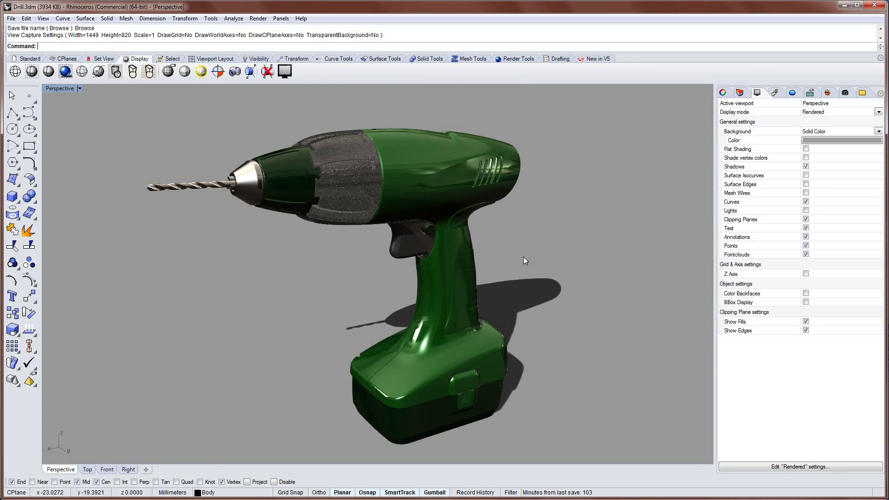
- With grid snap on, draw a rectangular light about 14 mm wide around the drill's outline in the Right view
right_drag(519, 256, 516, 258)
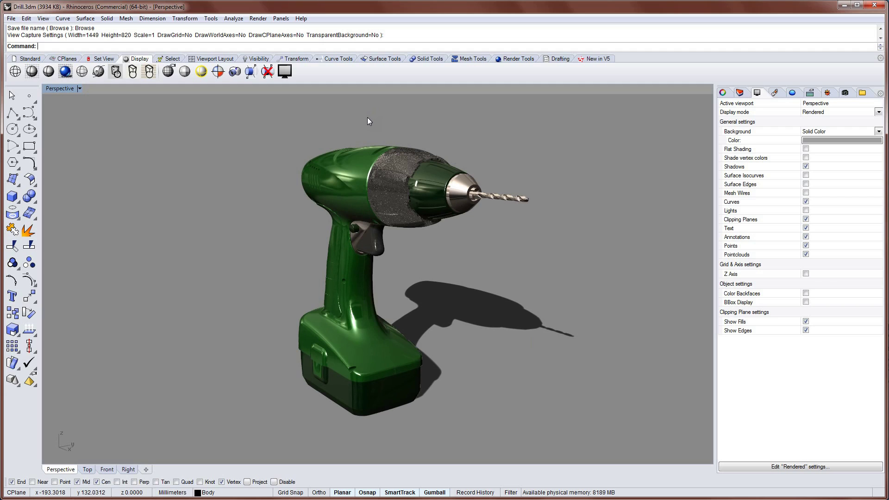
right_drag(367, 118, 368, 118)
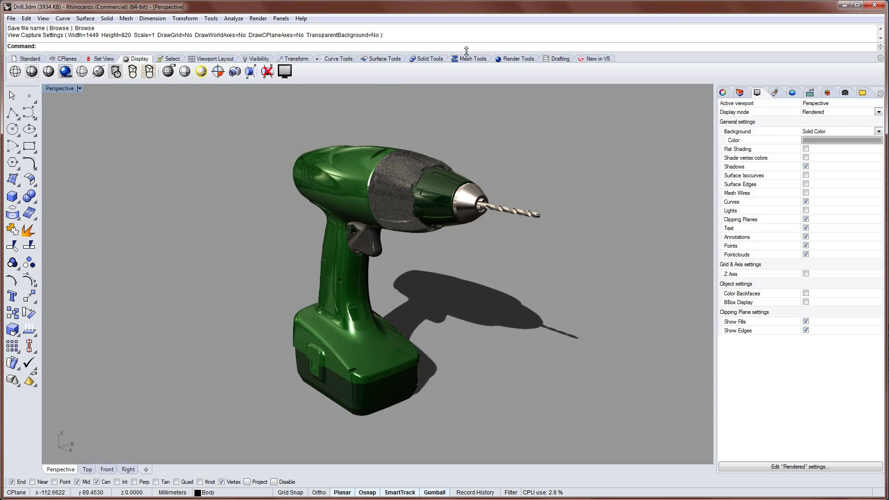
click(509, 61)
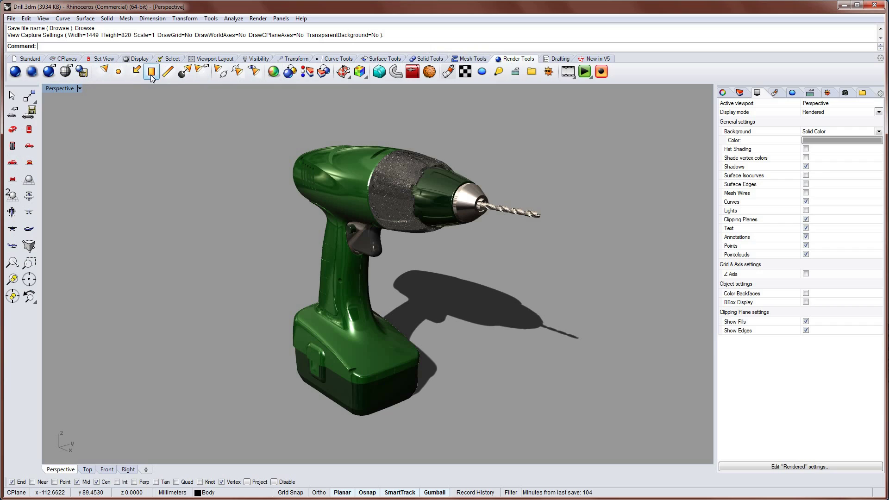
double_click(65, 89)
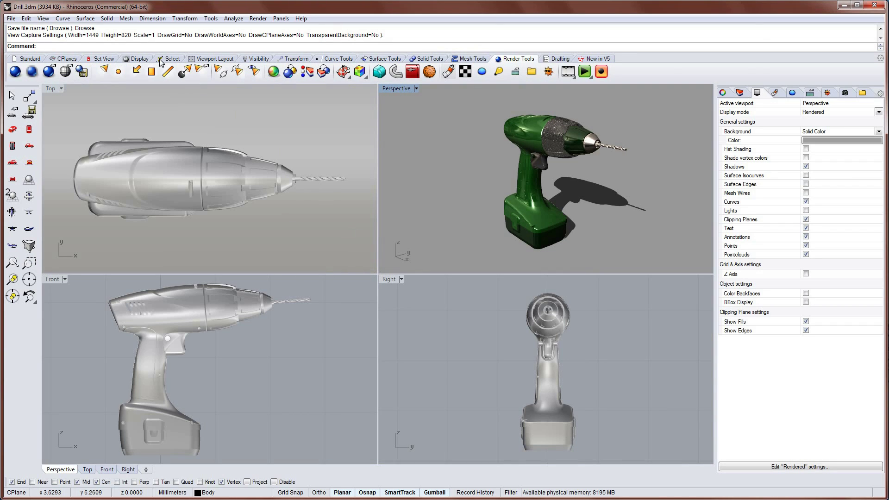
click(151, 71)
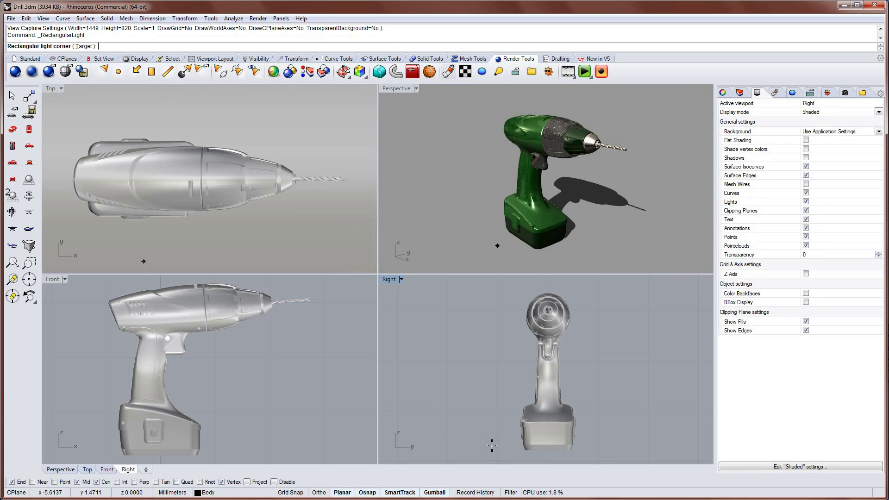
scroll(491, 445, down, 2)
click(293, 493)
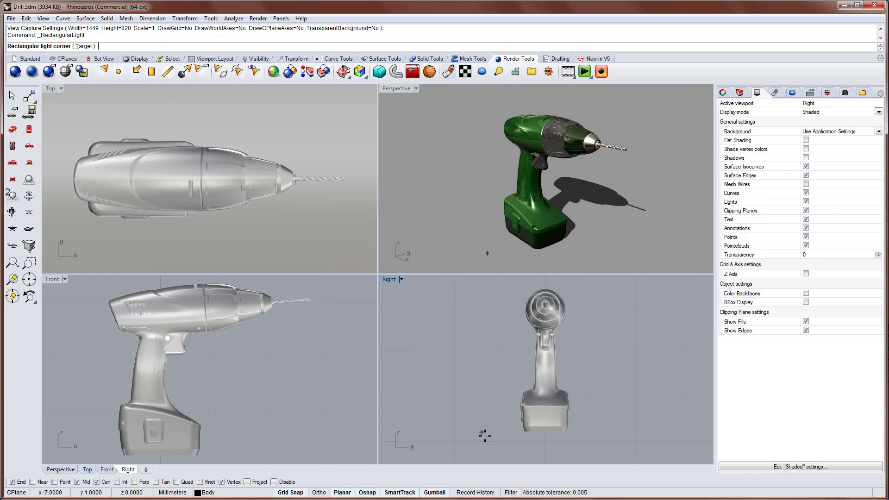
click(500, 440)
click(591, 441)
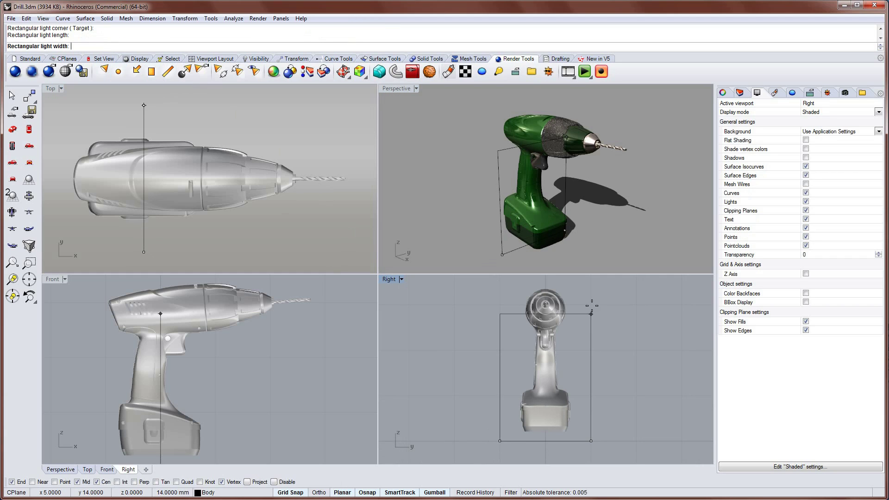
click(591, 287)
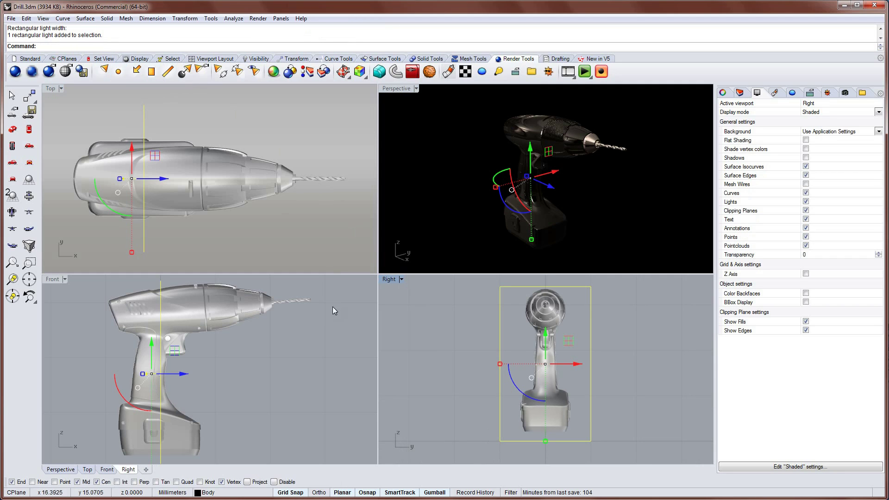
- Move the rectangular light 40 mm along X in the Front view, out in front of the drill bit
scroll(238, 381, down, 3)
click(238, 380)
right_drag(239, 381, 233, 313)
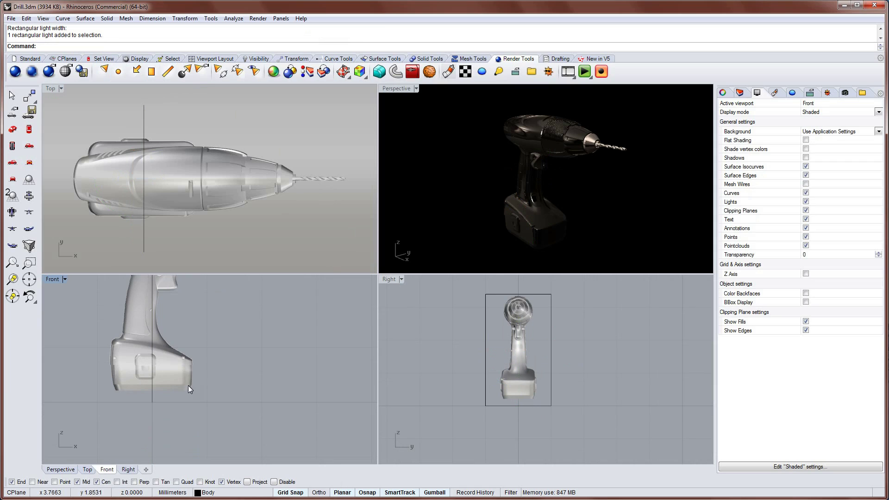
click(153, 403)
scroll(167, 394, down, 4)
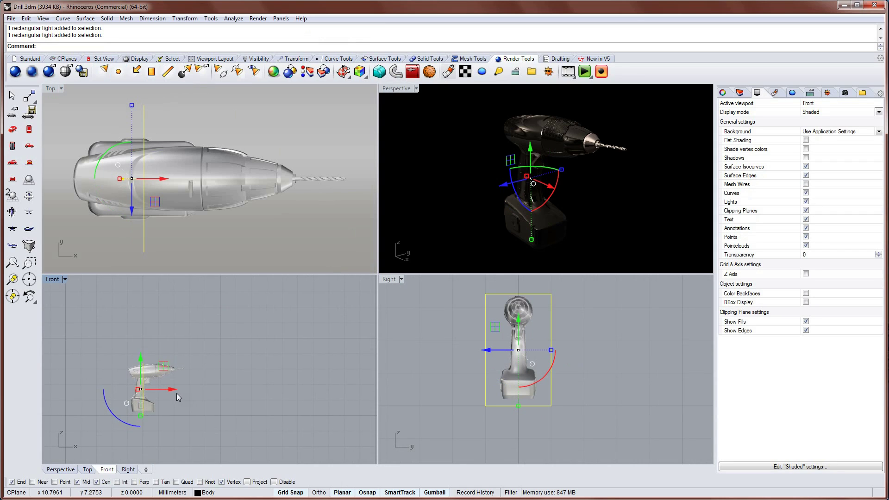
drag(177, 389, 272, 390)
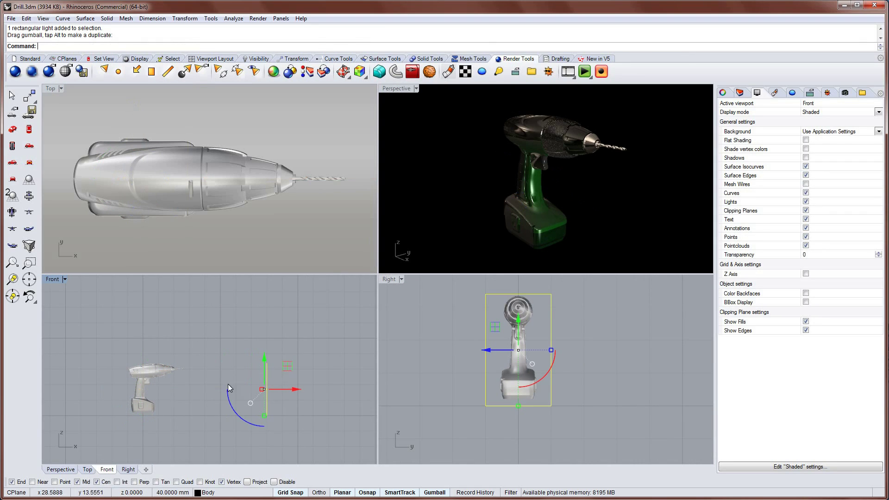
- Tilt the rectangular light down towards the drill and move it farther up and away in the Front view
right_drag(235, 388, 235, 381)
scroll(242, 383, down, 4)
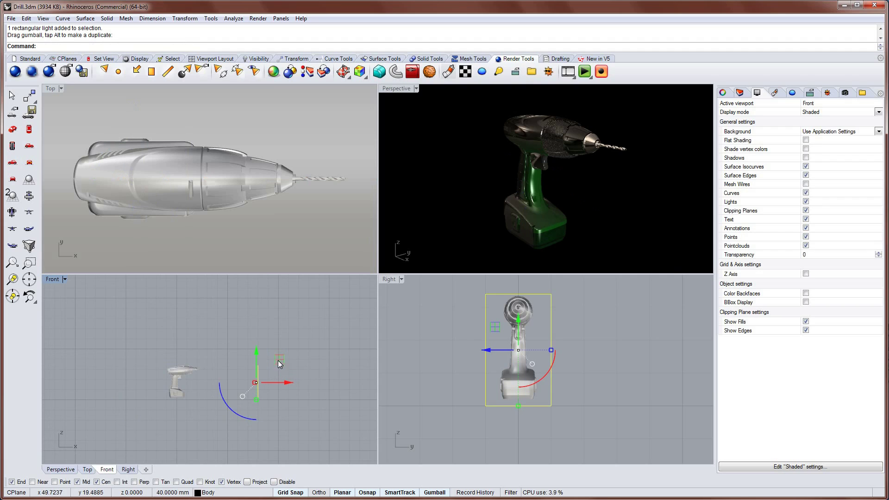
drag(278, 360, 283, 315)
drag(237, 369, 255, 375)
drag(268, 306, 327, 290)
right_drag(268, 352, 235, 400)
scroll(254, 383, down, 8)
drag(264, 355, 294, 343)
click(462, 141)
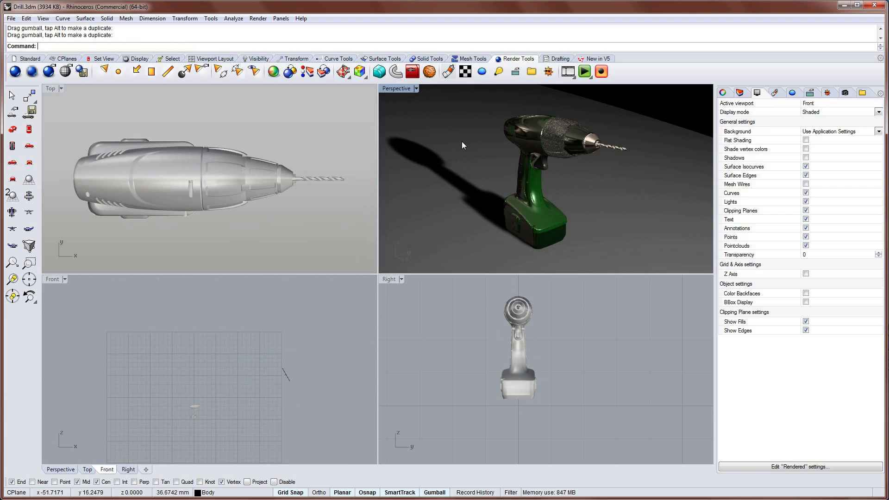
right_drag(498, 156, 490, 169)
key(Right)
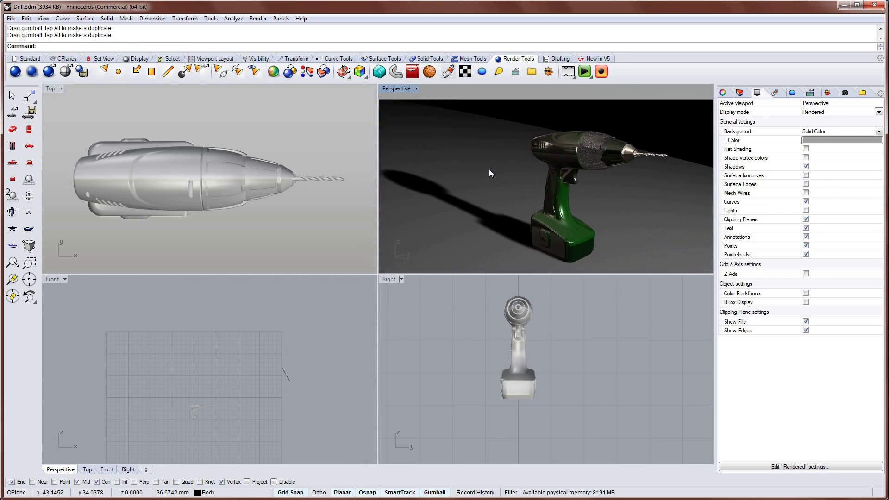
- Rotate the rectangular light 45 degrees about the origin in the Top view
click(286, 377)
scroll(266, 192, down, 5)
right_drag(265, 192, 184, 205)
scroll(202, 210, down, 7)
scroll(187, 197, down, 6)
scroll(202, 198, up, 2)
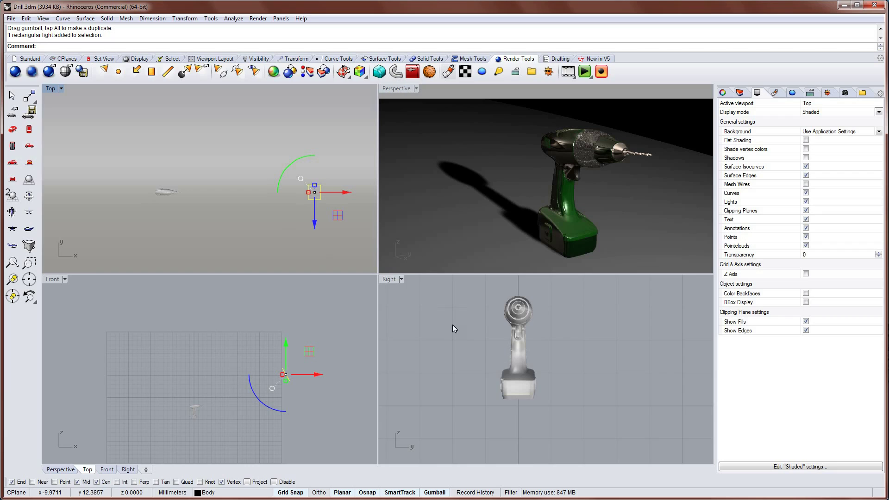
right_drag(453, 325, 486, 337)
mouse_move(255, 210)
right_down()
mouse_move(244, 195)
mouse_move(247, 205)
right_up()
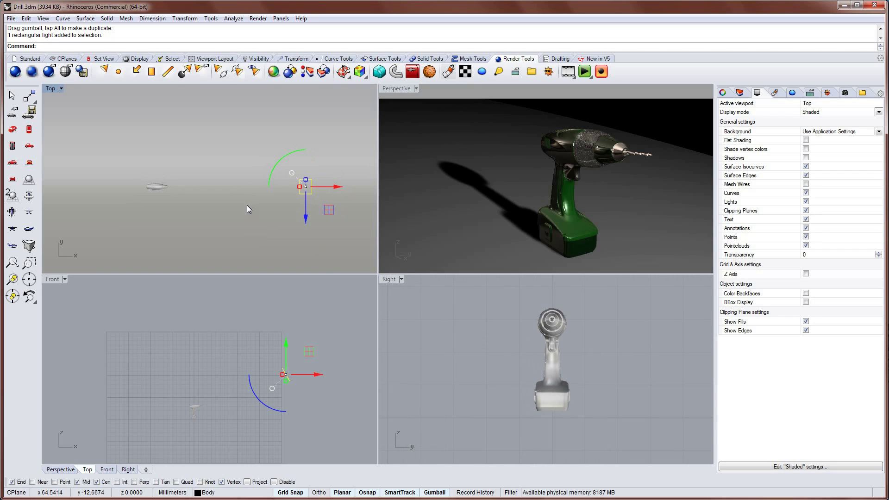
text(Rotate)
key(Return)
text(0)
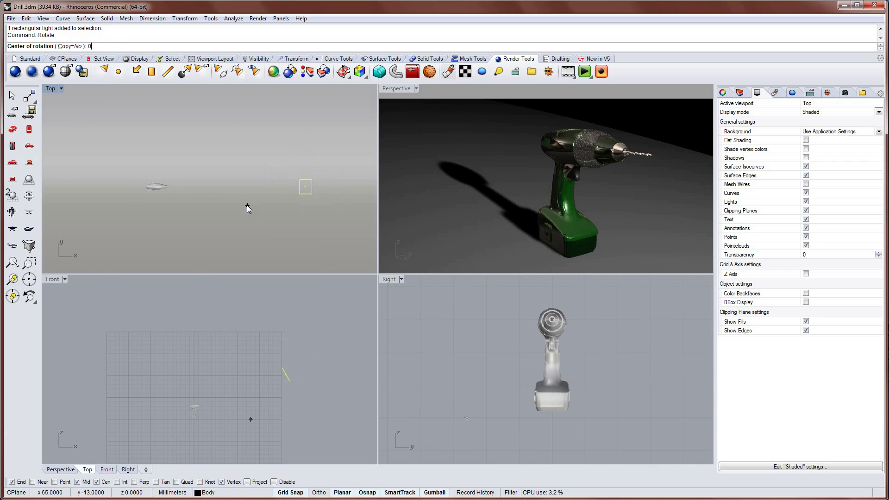
key(Return)
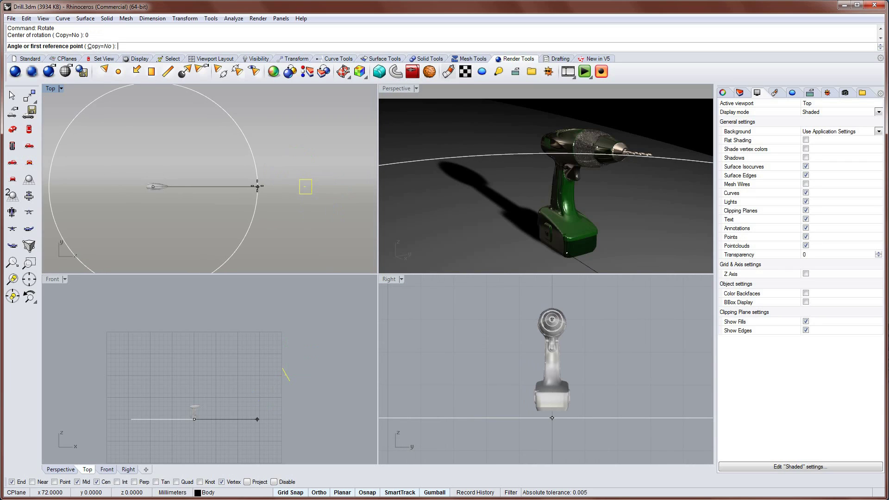
click(257, 186)
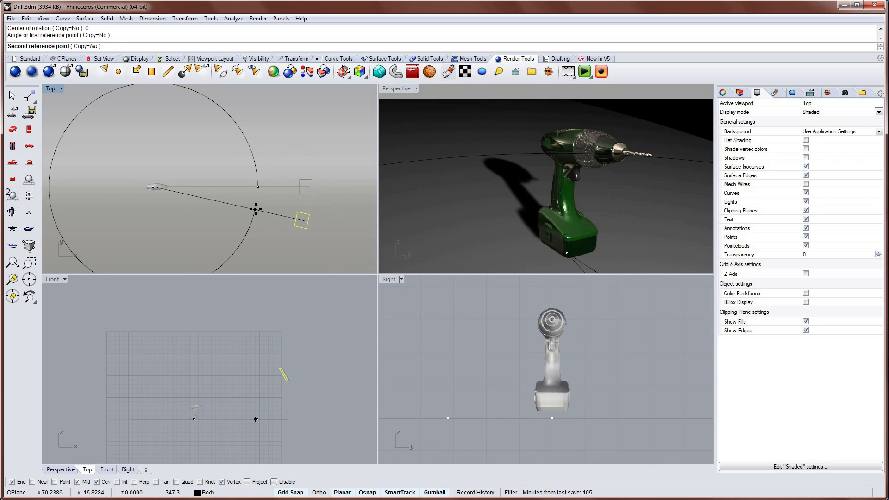
key(Return)
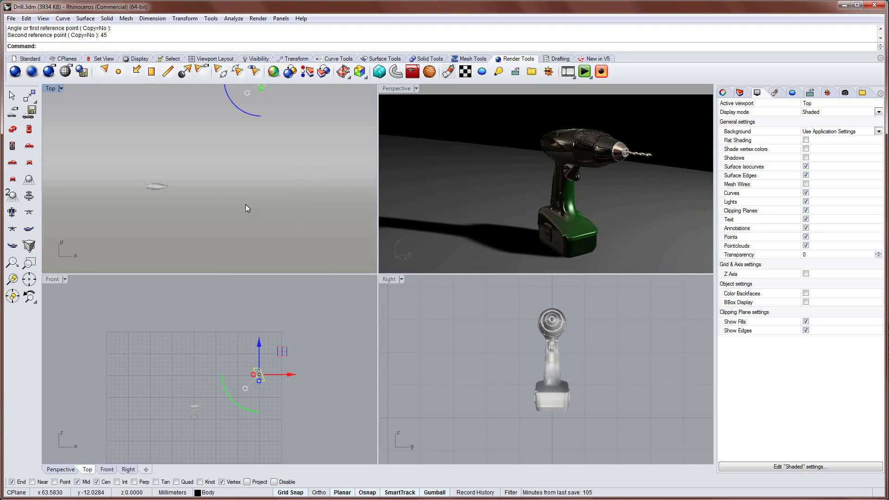
- Mirror the rectangular light across the X axis in the Top view to make a second light
scroll(246, 204, down, 3)
scroll(240, 174, up, 3)
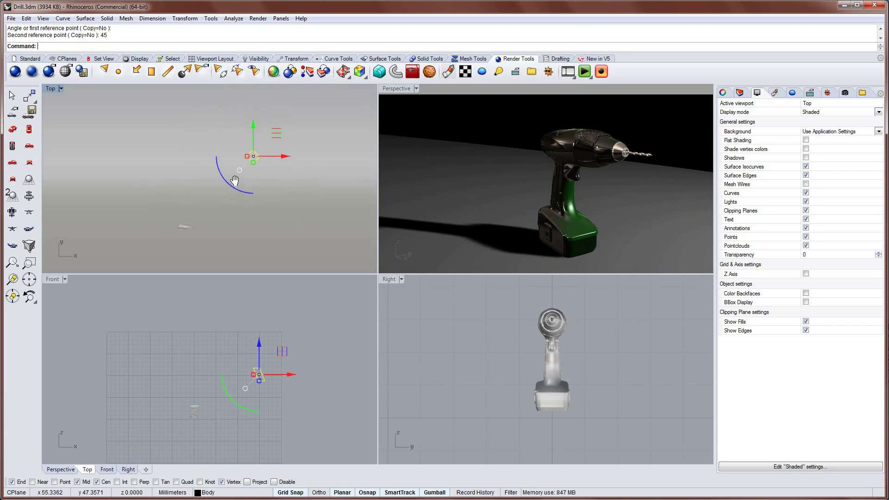
text(Mirror)
key(Return)
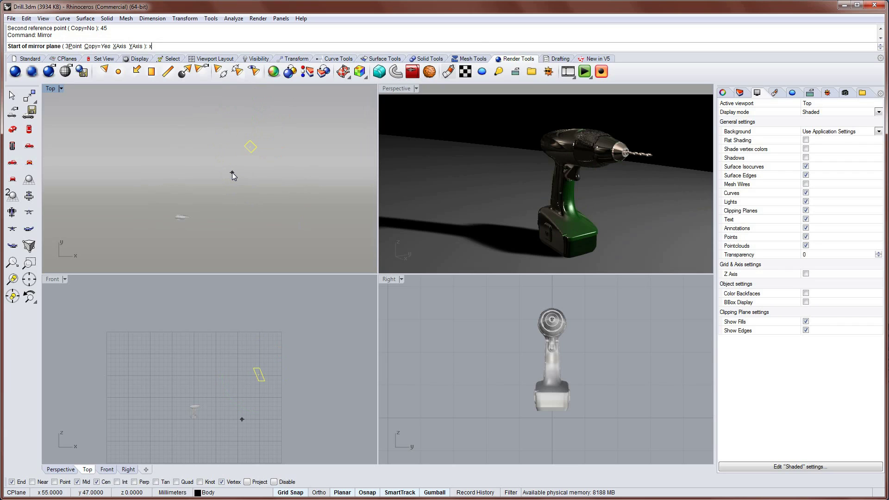
text(x)
key(Return)
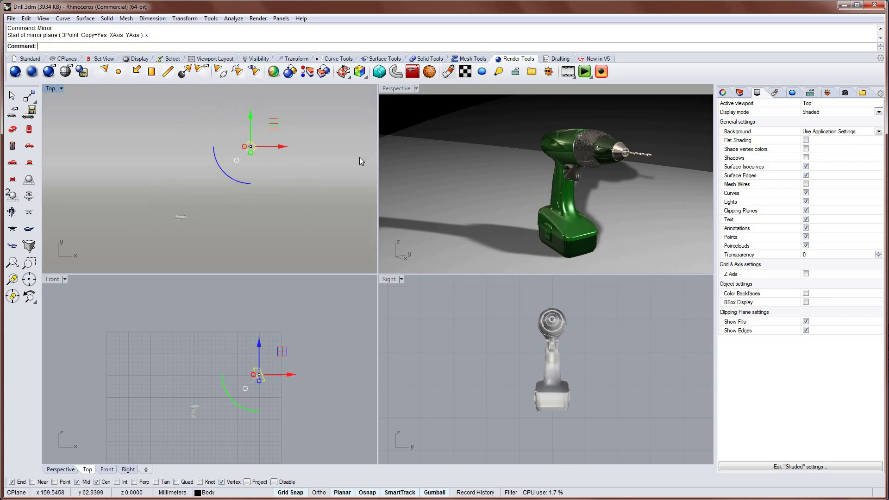
- Rotate a copy of the original rectangular light about the origin by about 129 degrees in the Top view, placing it behind the drill
click(473, 171)
right_drag(483, 187, 468, 209)
scroll(480, 203, down, 4)
mouse_move(267, 213)
right_down()
mouse_move(279, 166)
mouse_move(273, 197)
right_up()
scroll(277, 185, down, 2)
click(261, 130)
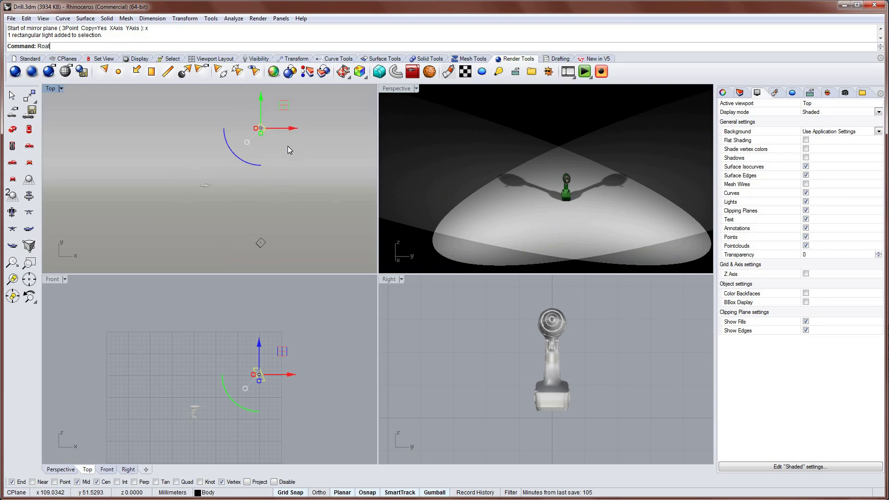
key(Down)
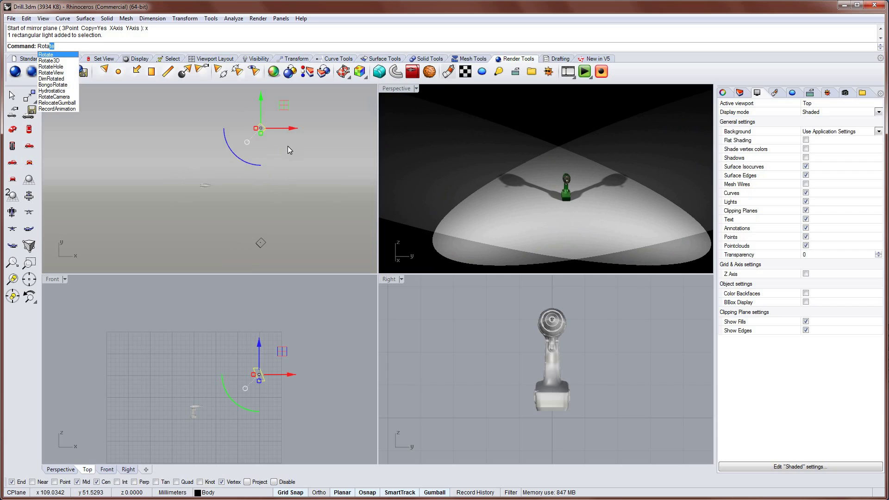
key(Return)
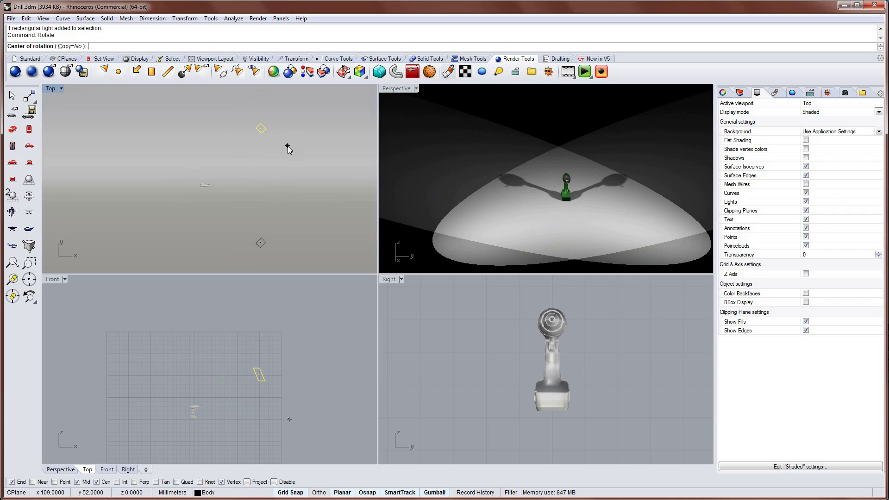
click(72, 46)
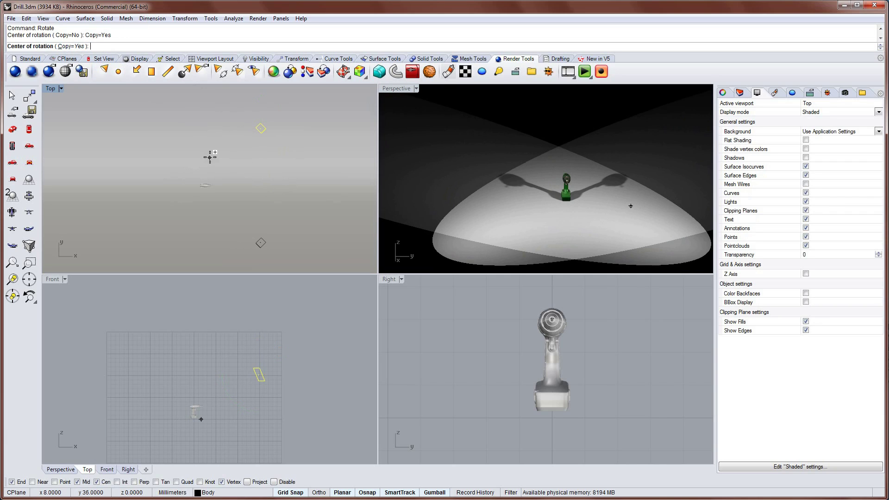
text(0)
key(Return)
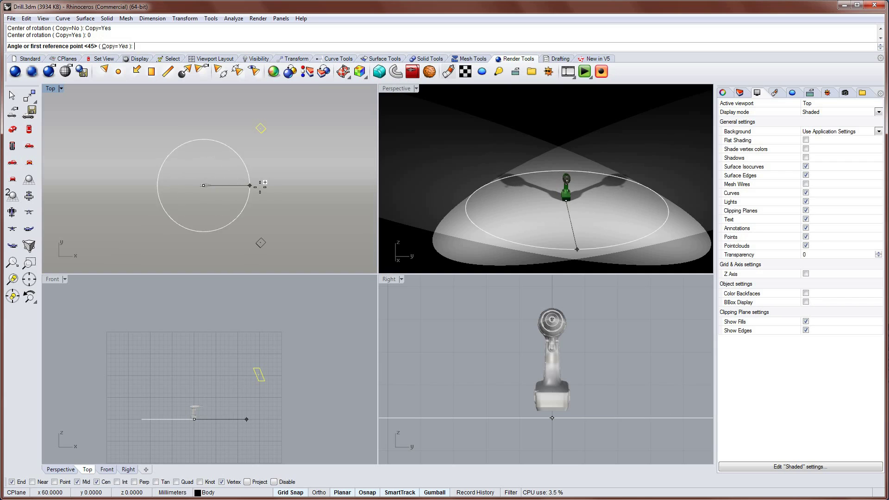
click(260, 186)
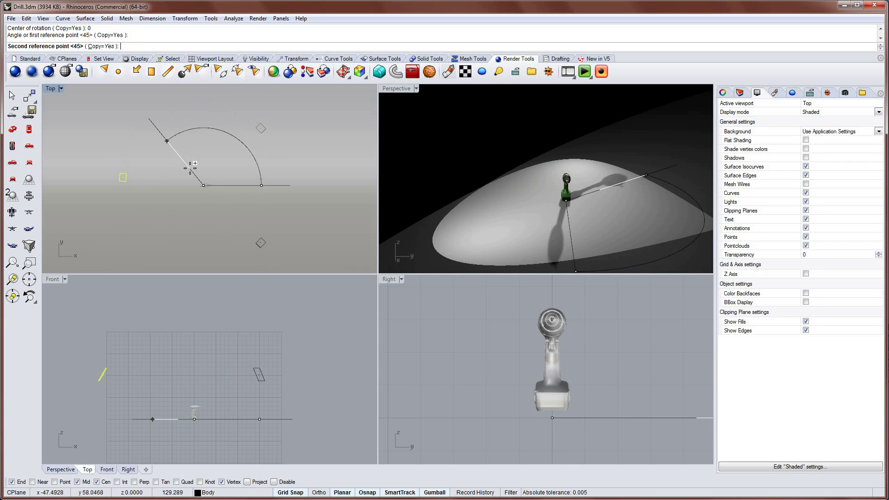
click(192, 166)
key(Return)
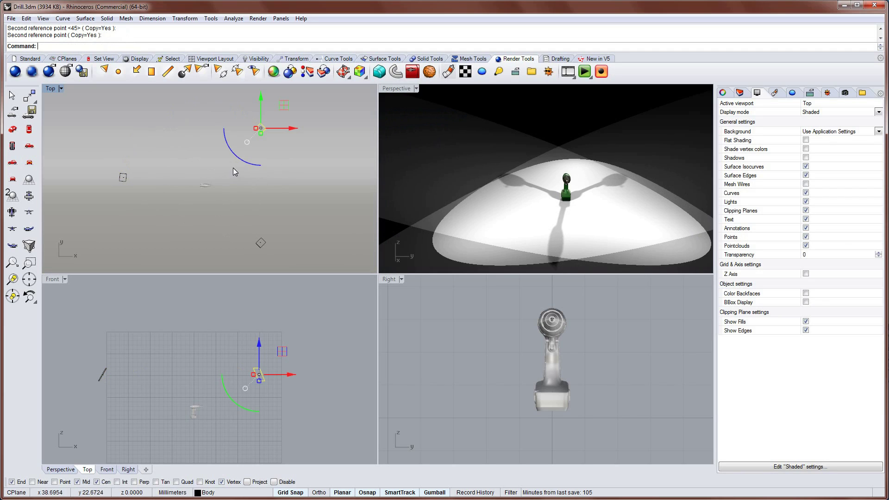
click(227, 172)
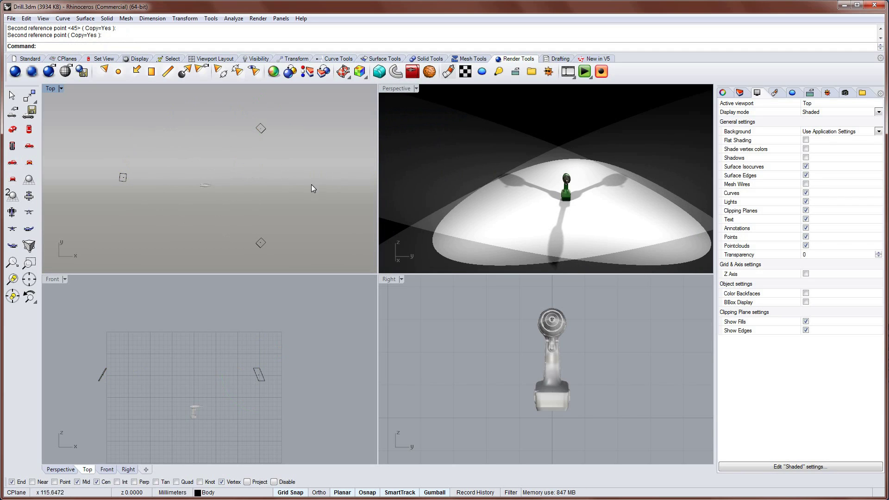
- Examine the lighting on the drill in the Perspective view and identify each of the three rectangular lights in the Top view
right_drag(311, 184, 313, 184)
right_drag(537, 189, 512, 182)
scroll(602, 204, up, 3)
scroll(602, 204, up, 5)
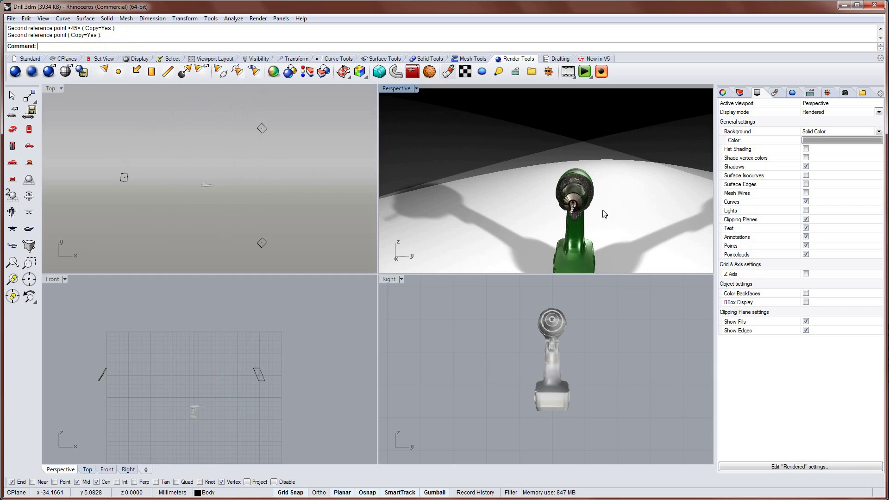
right_drag(602, 209, 607, 212)
scroll(607, 213, up, 2)
right_drag(259, 195, 255, 195)
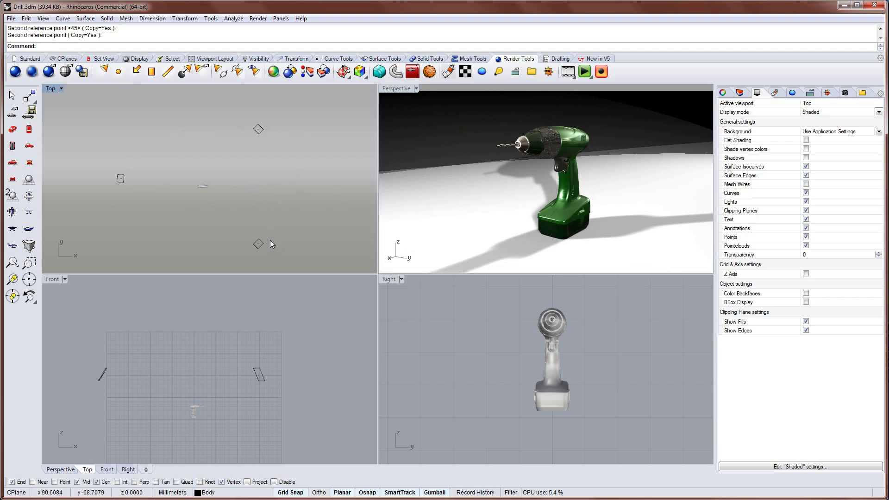
click(258, 244)
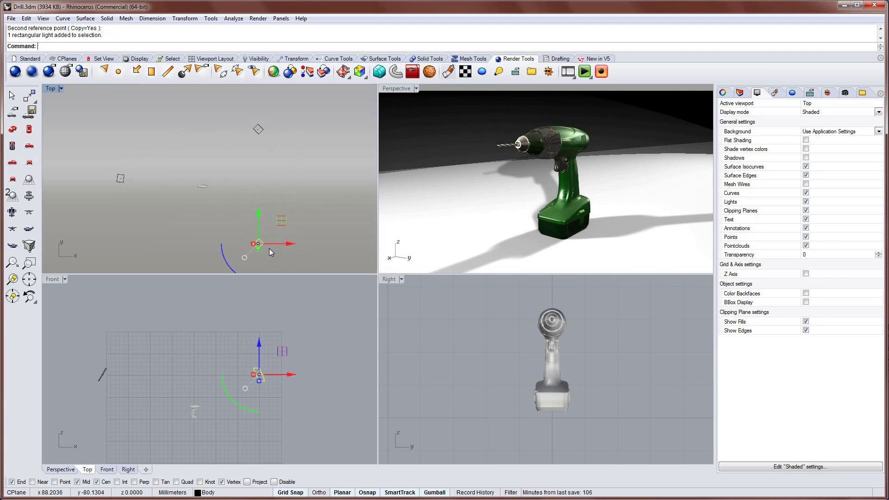
drag(261, 131, 261, 133)
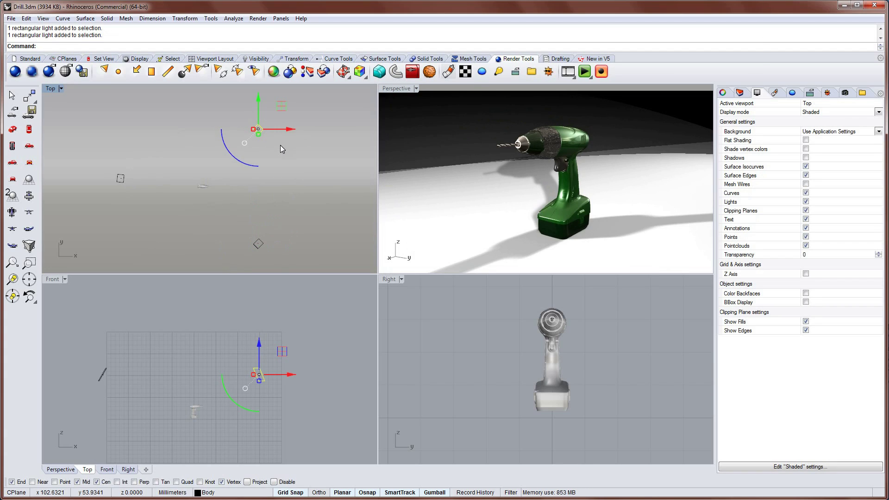
click(124, 182)
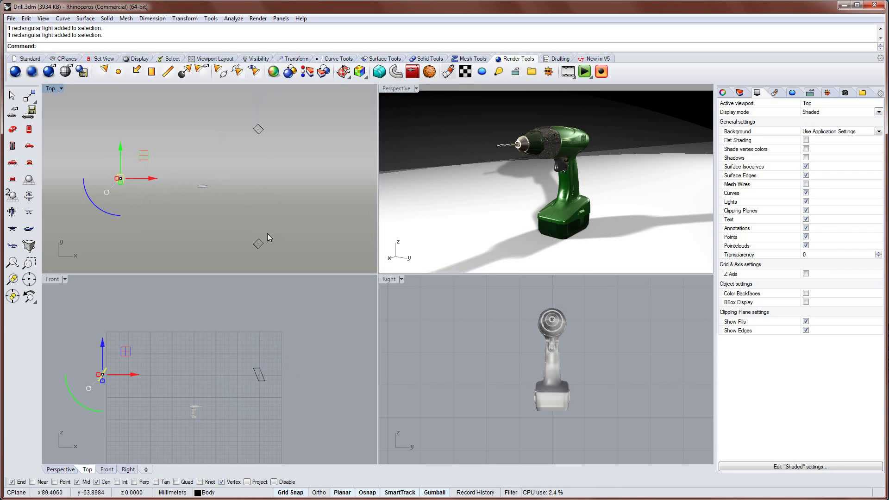
- Set the intensity of the mirrored light, on the negative Y side of the drill, to 80
click(258, 241)
right_drag(676, 139, 551, 168)
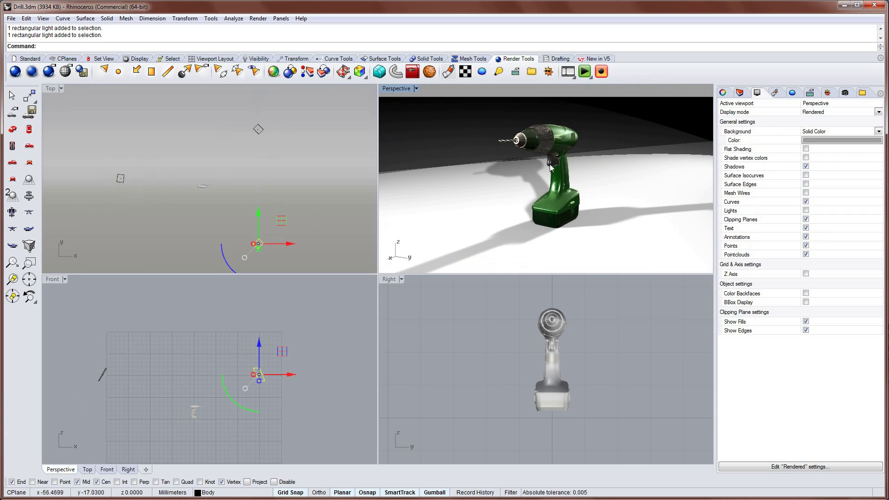
click(723, 92)
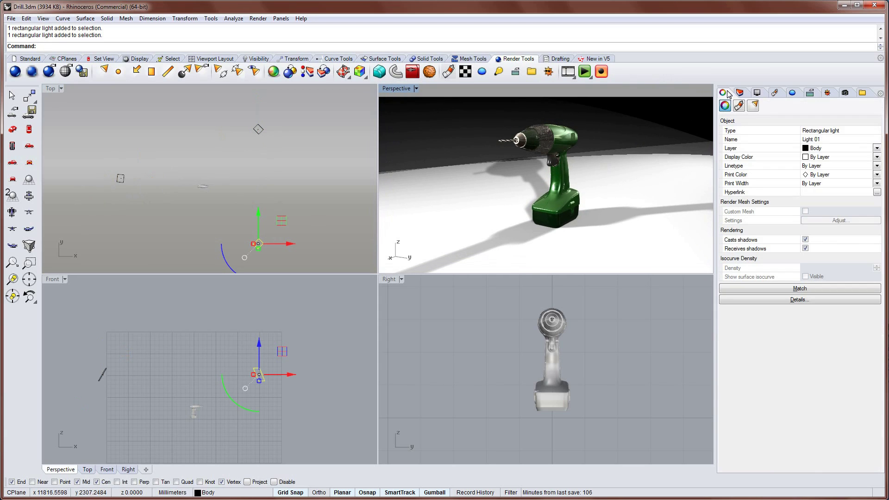
click(755, 106)
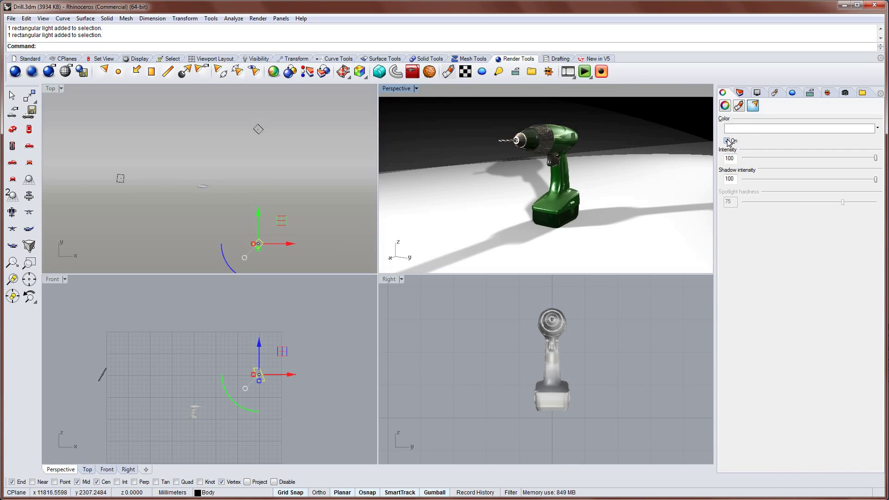
click(795, 159)
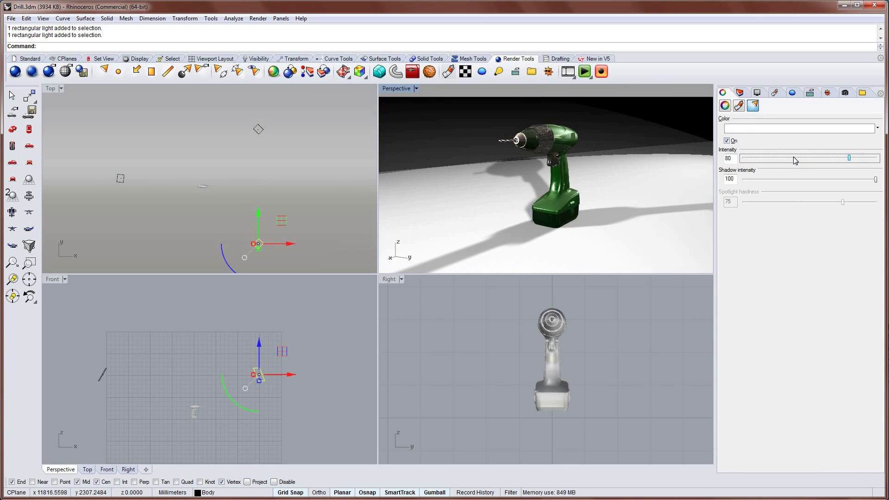
- Set the intensity of the front light on the positive Y side to 50 and of the light behind the drill to 20
click(266, 132)
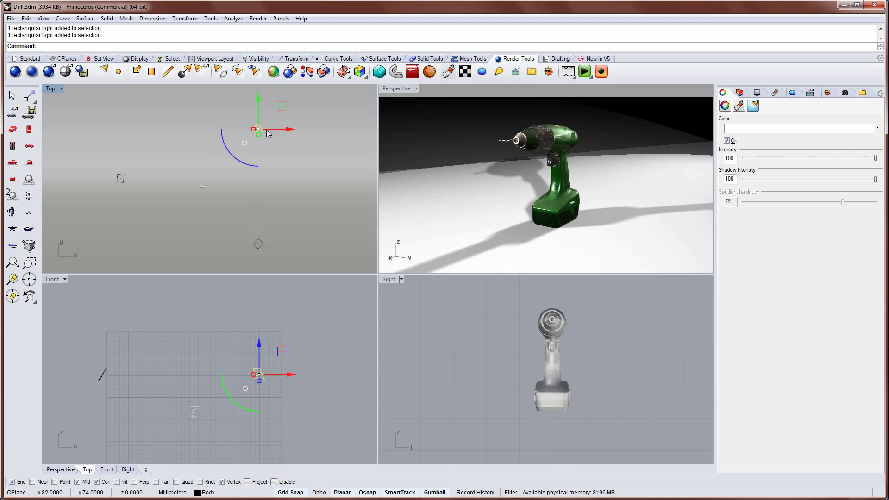
click(802, 157)
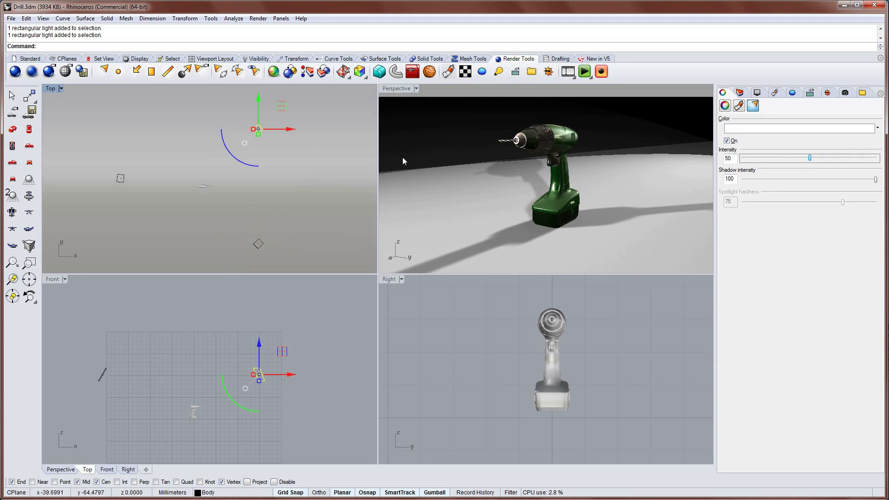
click(120, 178)
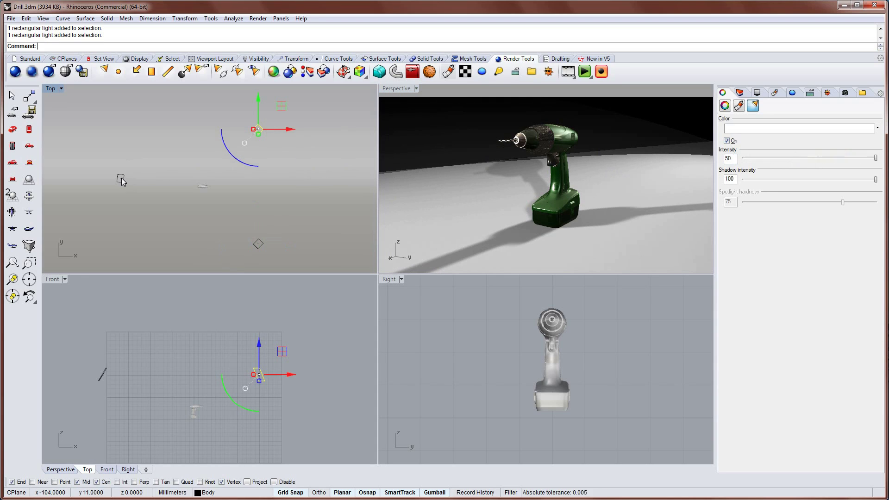
click(770, 159)
click(760, 158)
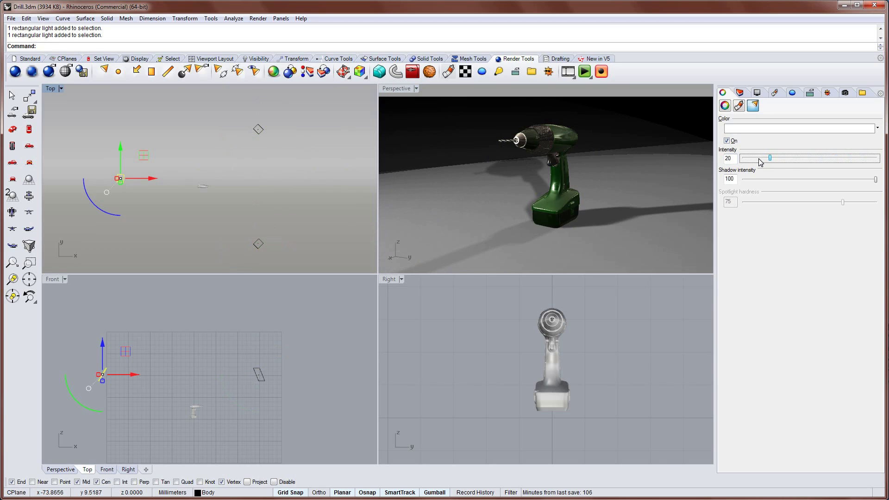
- Deselect the light and turn on the skylight for the scene, leaving the sun off
click(513, 312)
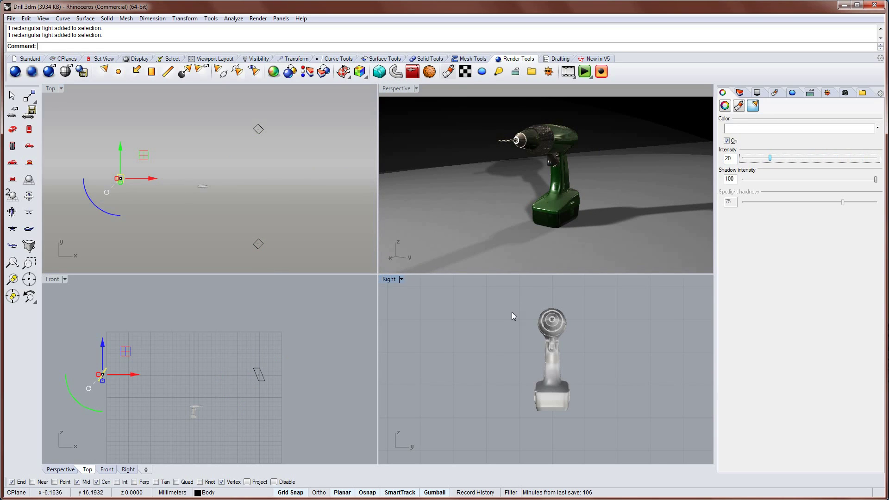
right_drag(465, 187, 531, 199)
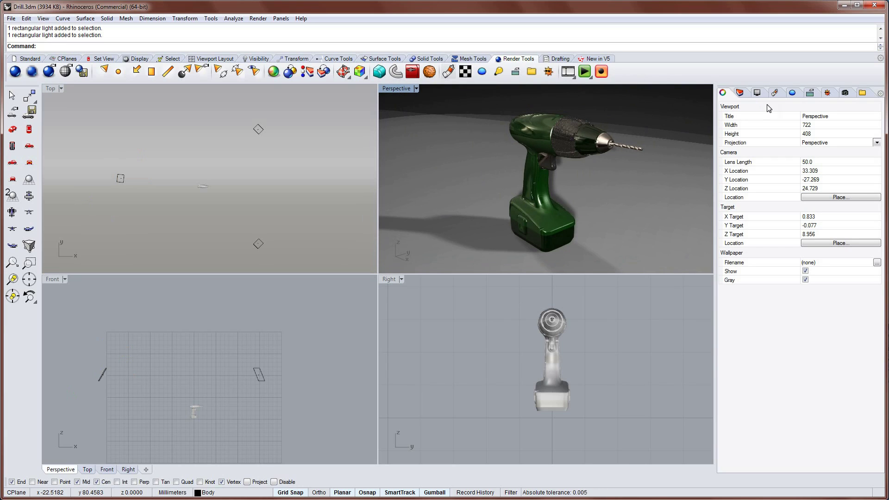
click(828, 93)
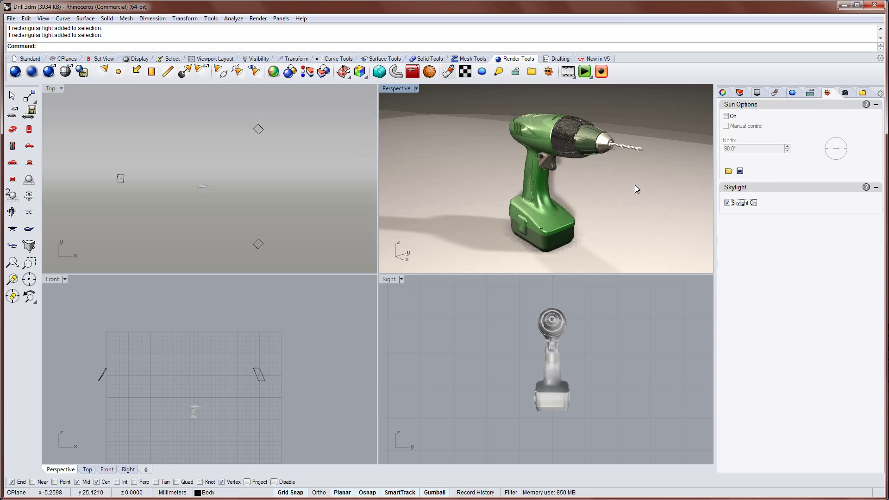
- Examine the drill under the combined skylight and rectangular lights from slightly different angles in the Perspective view
right_drag(635, 185, 635, 184)
key(Left)
key(Left)
key(Left)
key(Left)
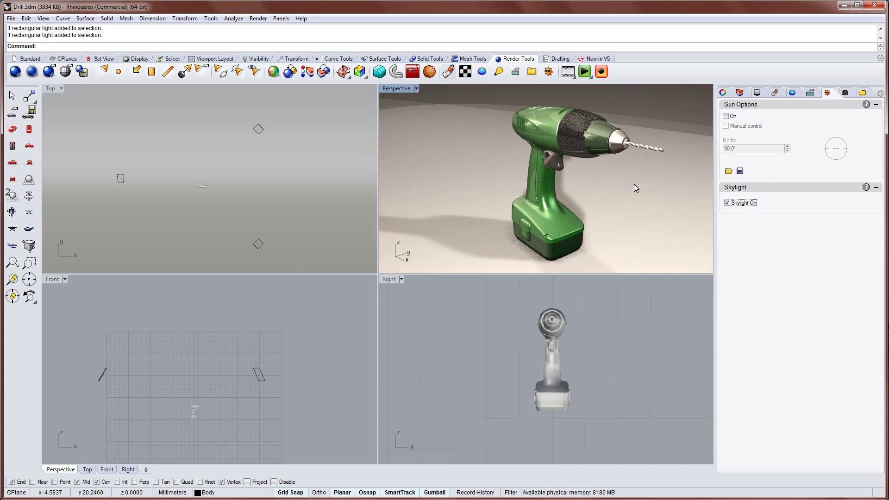
right_drag(635, 184, 625, 179)
key(Left)
key(Left)
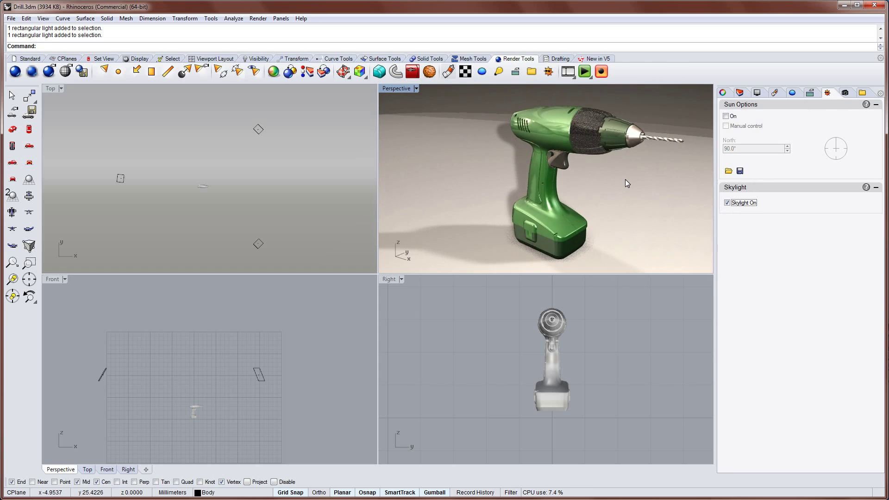
- Maximize the Perspective view around the whole drill and switch its display mode to Raytraced with Neon
key(Left)
key(Left)
key(Left)
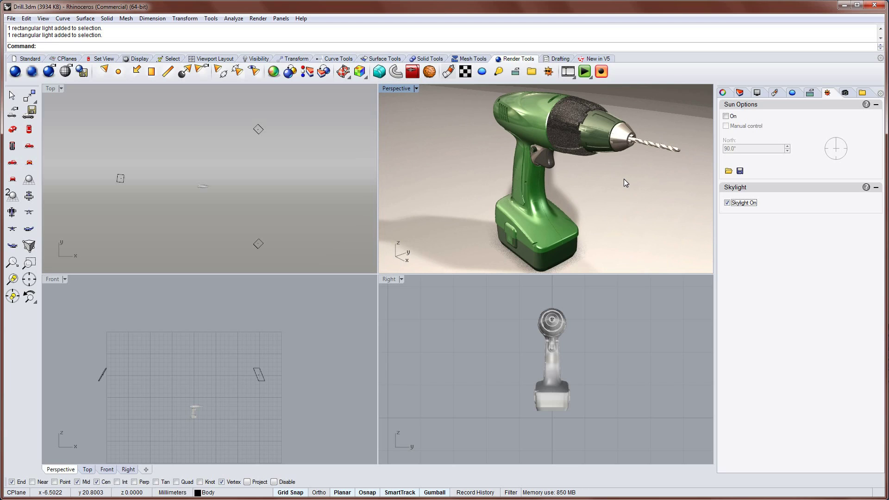
double_click(404, 89)
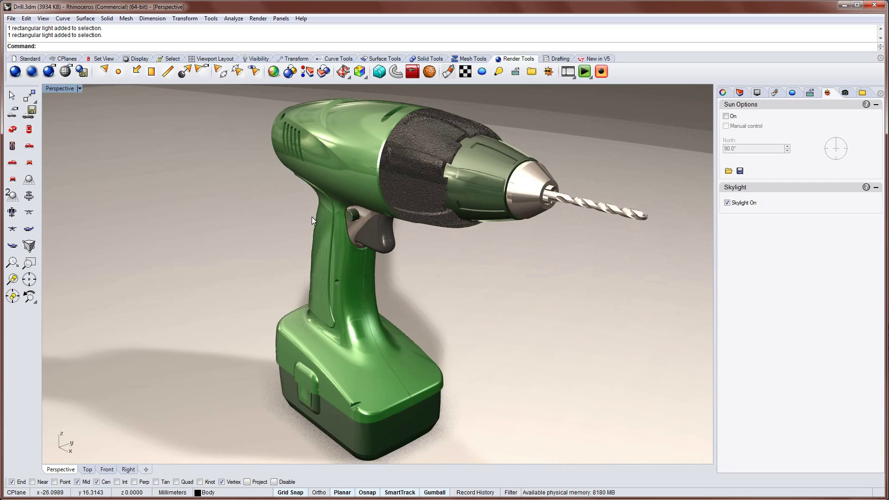
scroll(277, 218, down, 3)
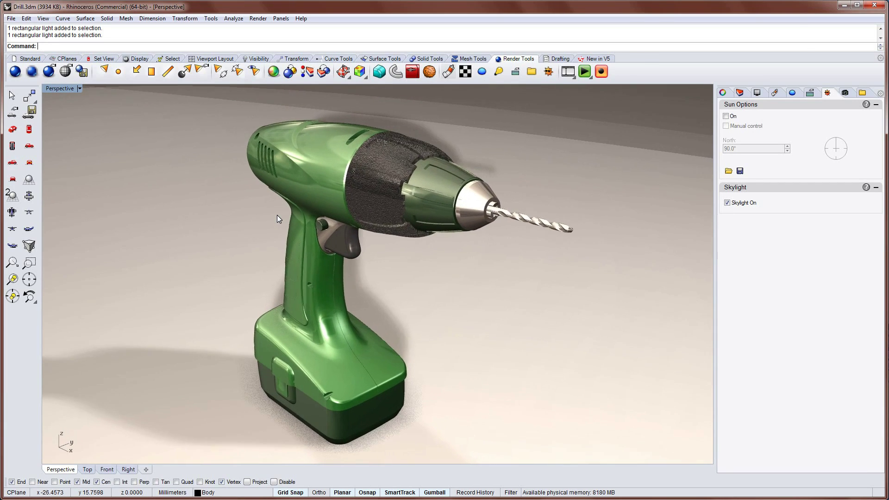
scroll(277, 215, up, 1)
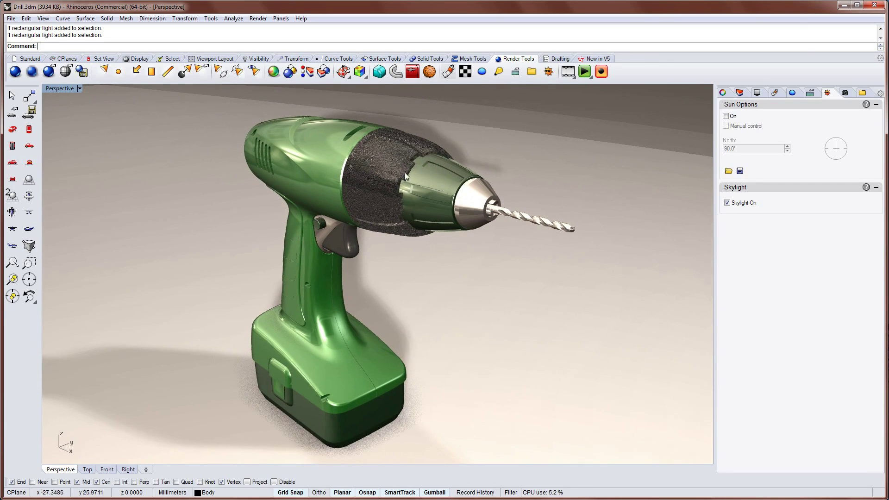
click(757, 94)
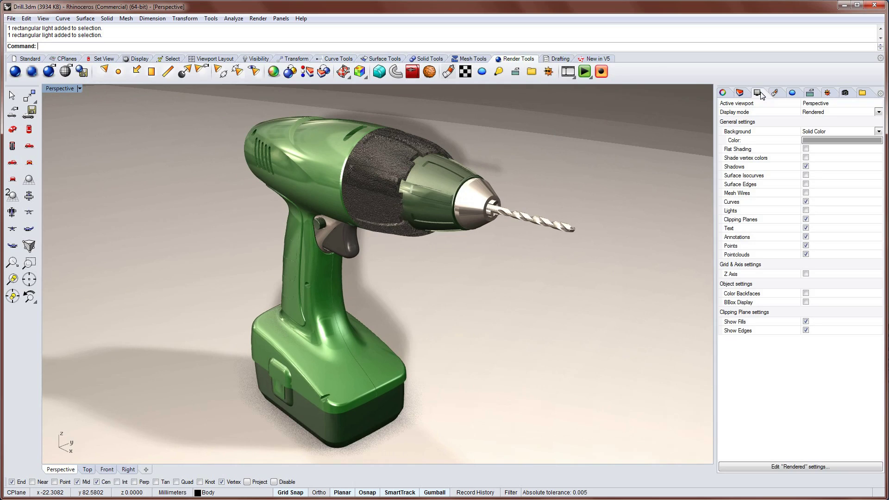
click(843, 113)
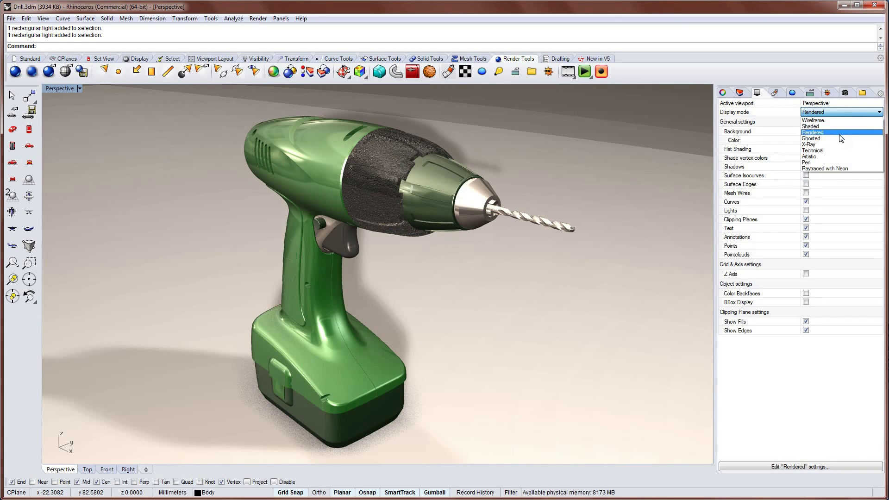
click(846, 169)
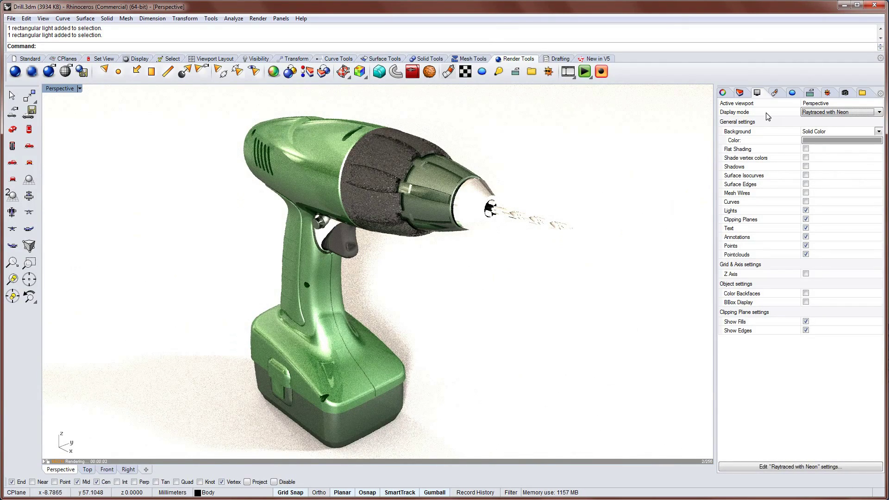
- Set the HDR multiplier of the Rhino Interior environment's background texture to 0.25
click(795, 93)
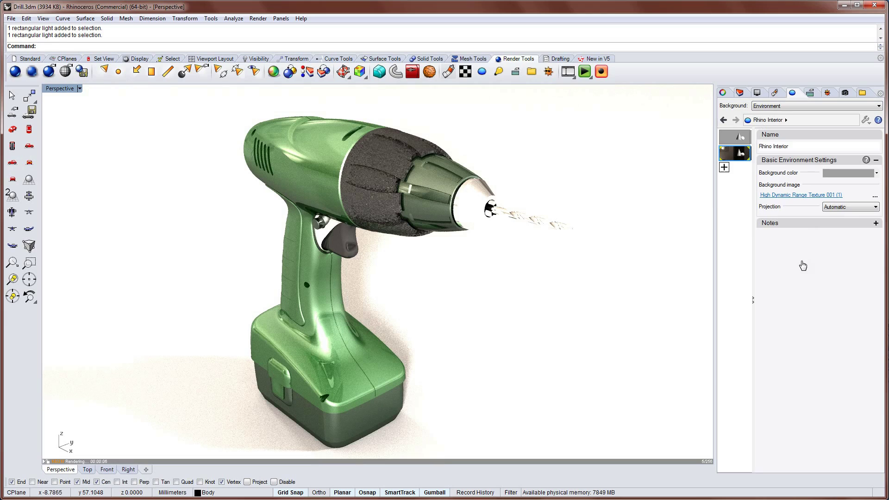
click(801, 195)
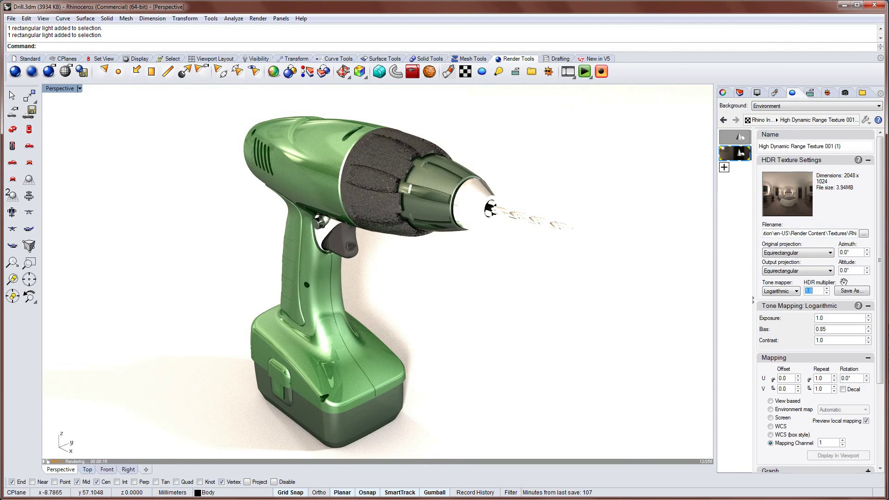
text(.25)
key(Return)
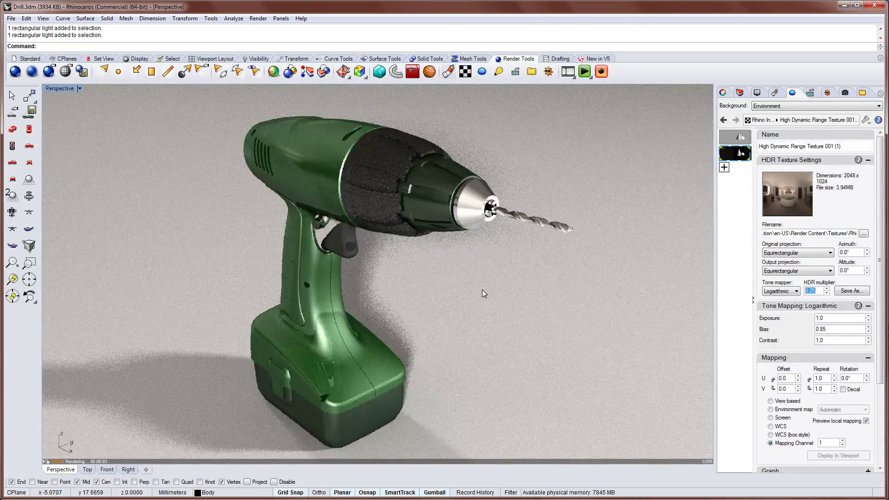
- Examine the raytraced drill and its shadows from a higher, slightly more distant angle
click(483, 290)
right_drag(482, 290, 476, 291)
key(Up)
key(Up)
key(Up)
key(Up)
key(Up)
key(Up)
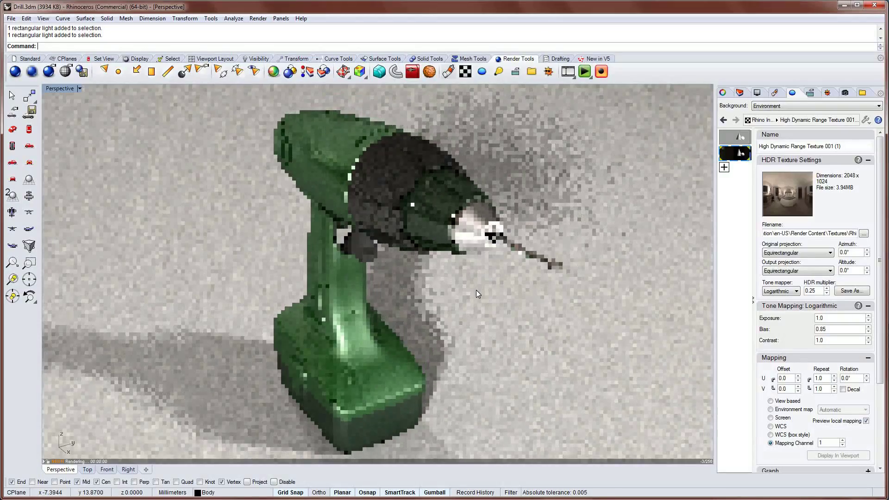
scroll(476, 290, down, 2)
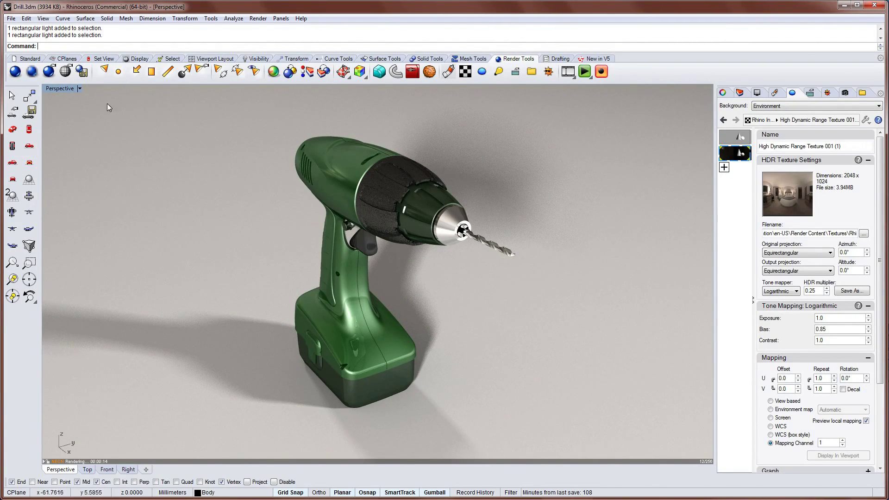
- Return to the four-view layout and set the shadow intensity of the light on the drill's negative Y side to 50
double_click(60, 89)
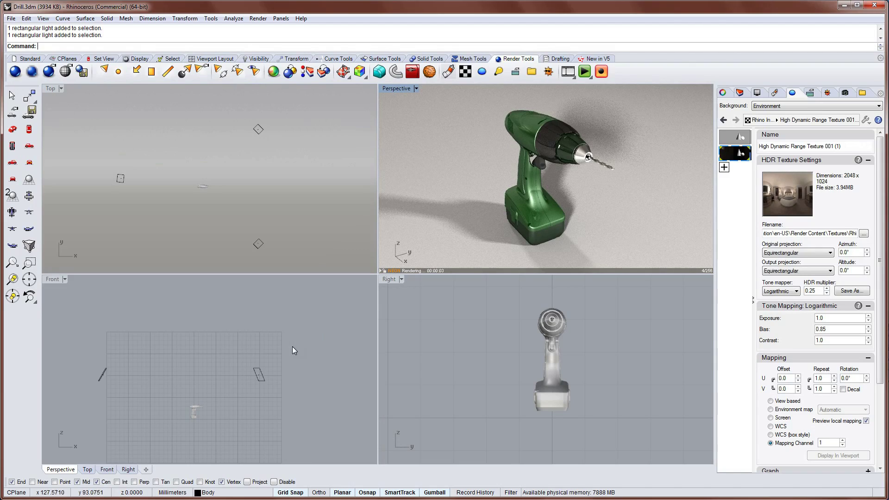
click(266, 380)
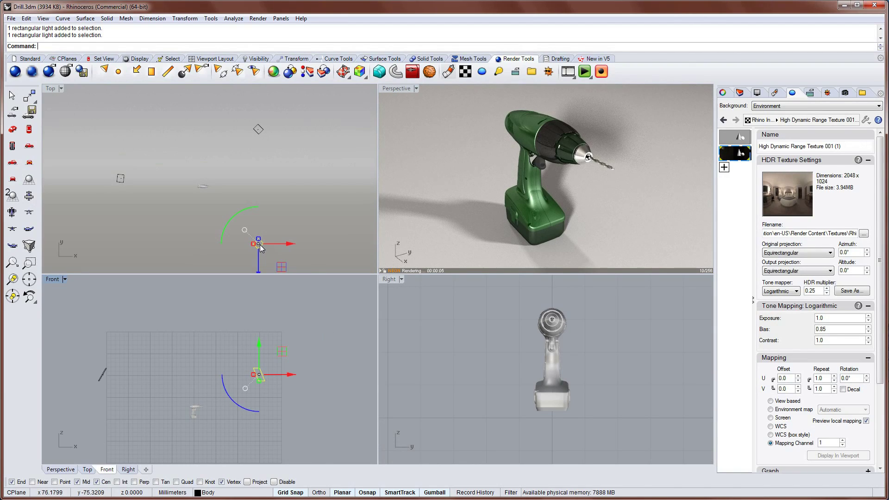
click(724, 92)
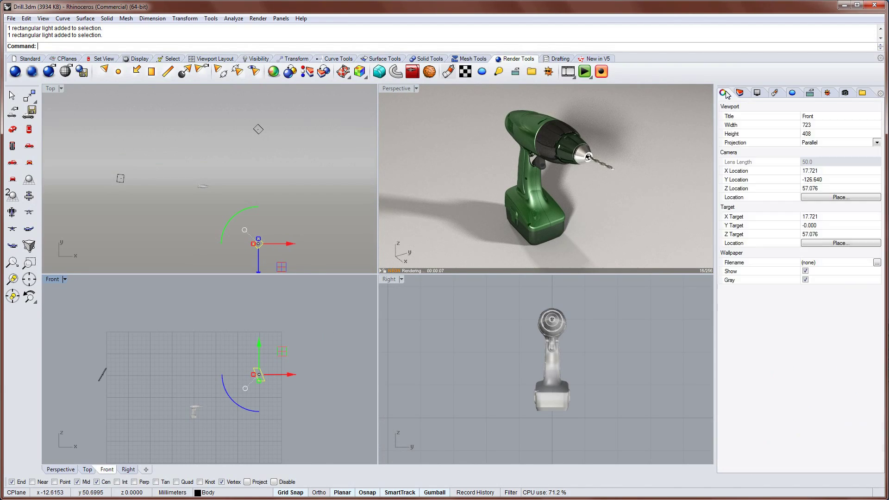
click(754, 107)
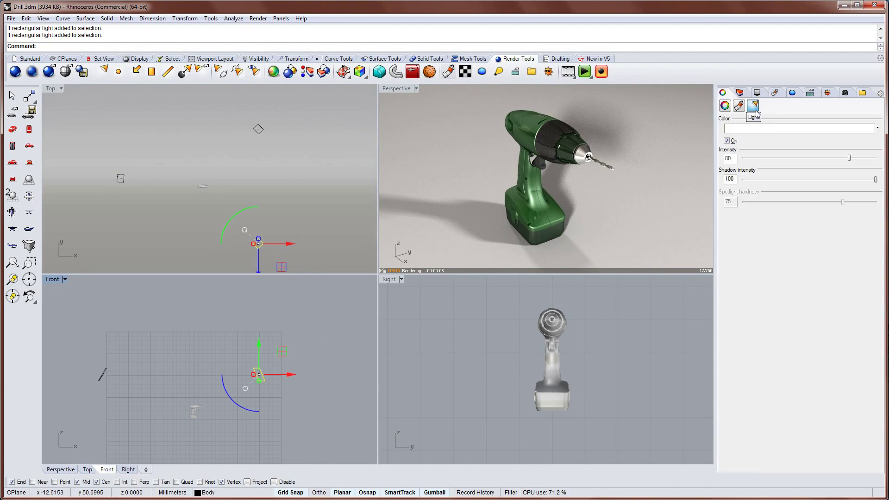
click(799, 180)
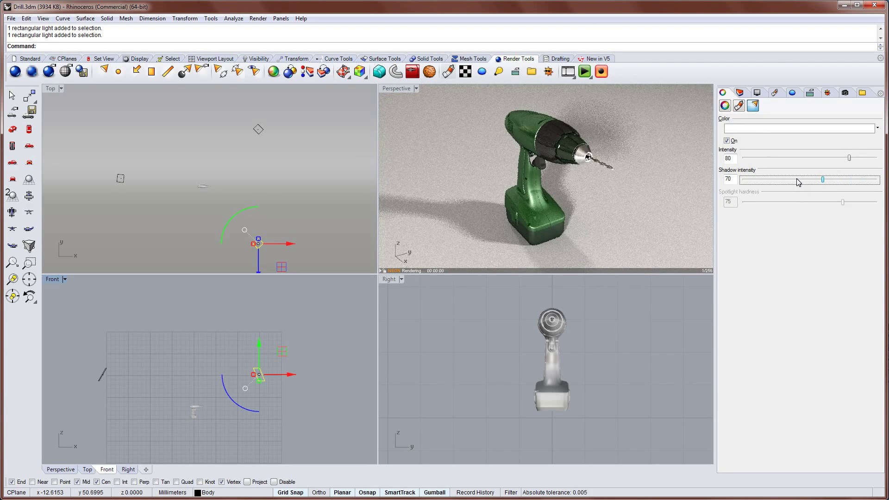
click(798, 179)
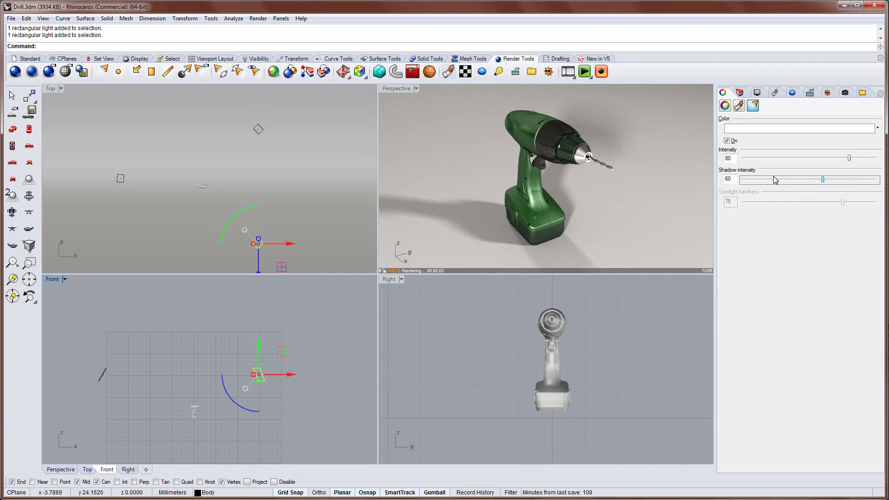
click(775, 180)
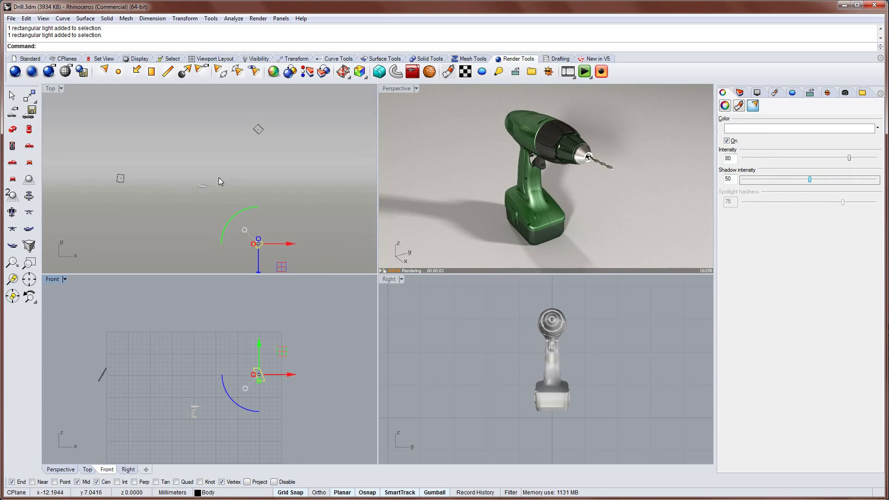
- Set the shadow intensity of the rectangular light on the drill's positive Y side to 30
click(258, 130)
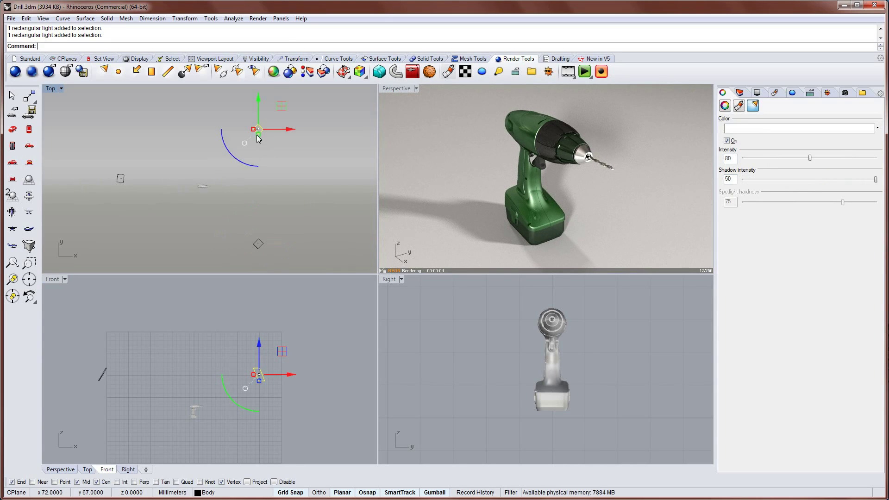
click(775, 177)
click(775, 178)
click(775, 178)
click(775, 179)
click(774, 178)
click(774, 178)
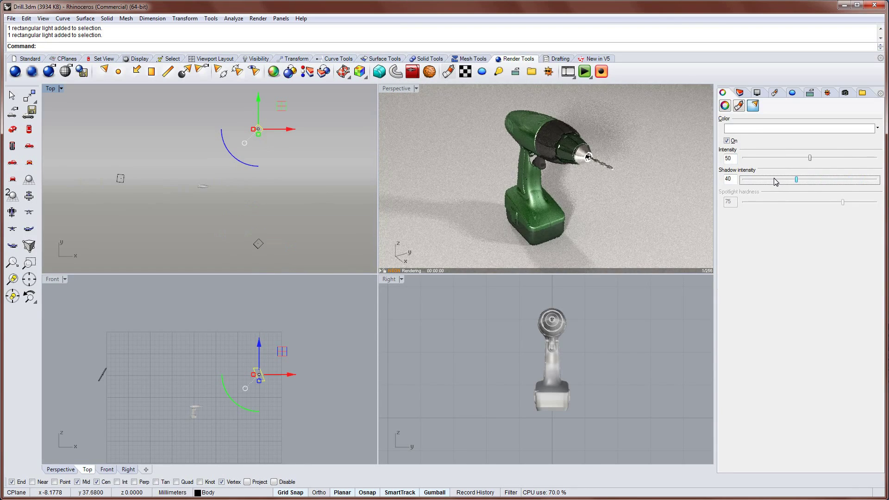
click(776, 180)
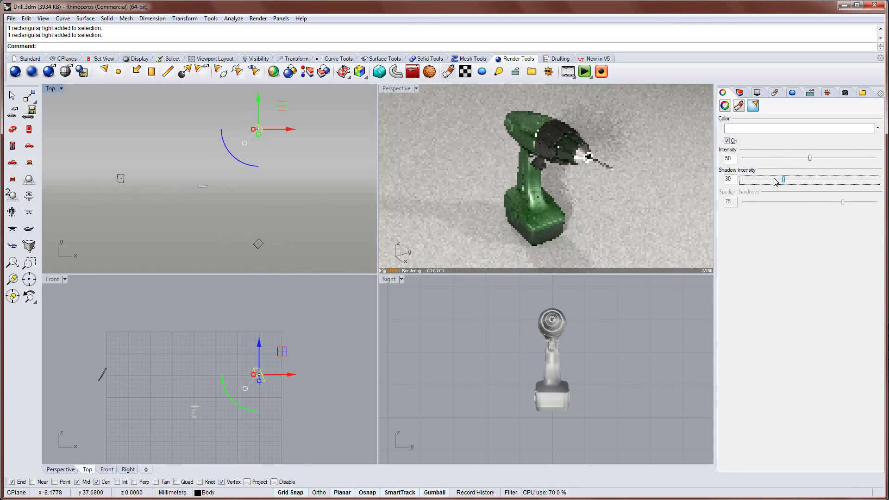
- Set the shadow intensity of the rectangular light behind the drill to 10
click(122, 181)
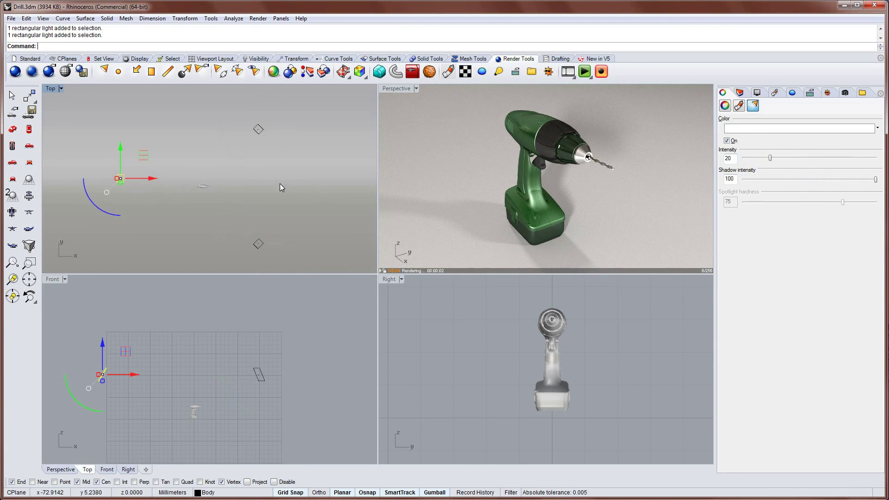
click(771, 181)
click(772, 183)
click(769, 183)
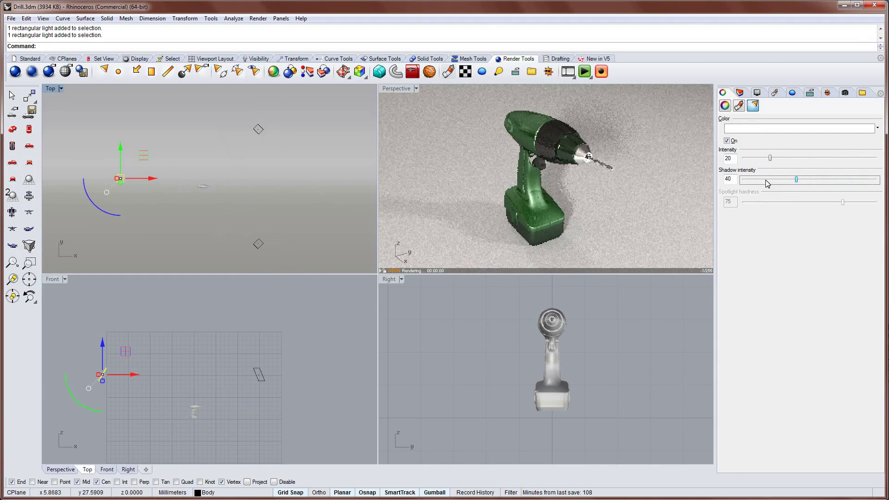
click(766, 184)
click(763, 184)
click(760, 185)
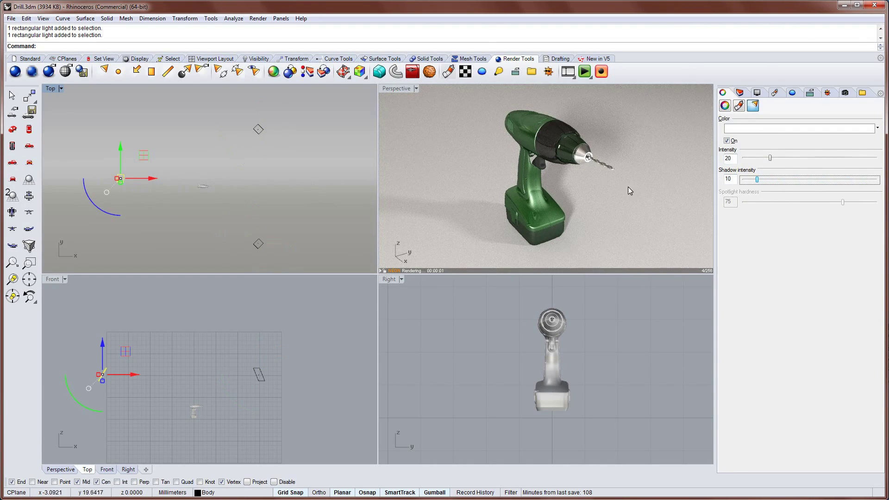
- Examine the drill's raytraced shadows from several angles, ending with a lower side angle in the maximized Perspective view
click(460, 151)
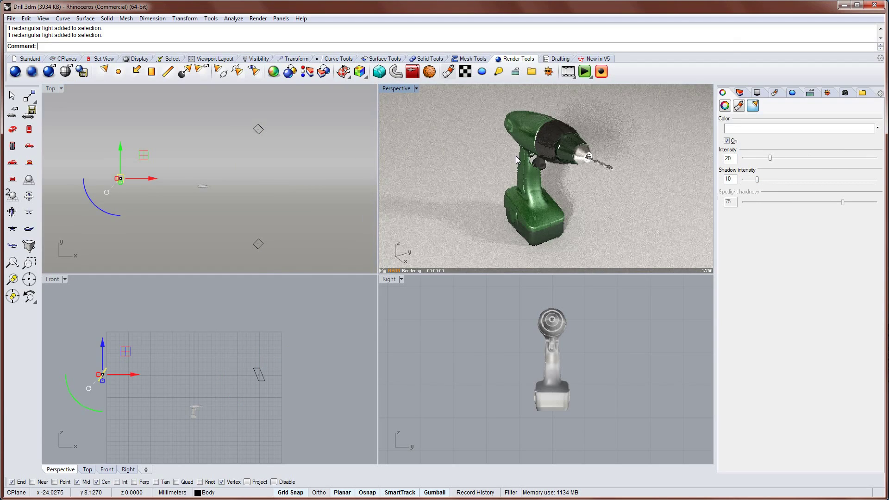
right_drag(583, 163, 580, 166)
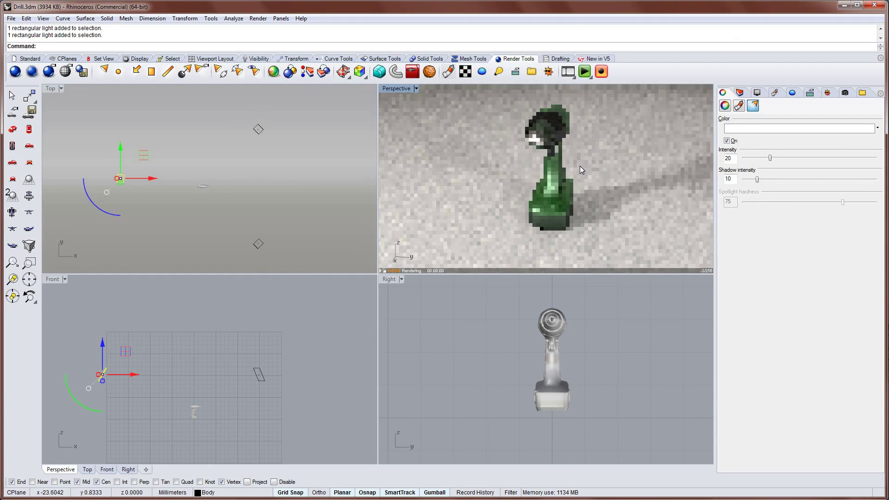
key(Left)
key(Left)
key(Left)
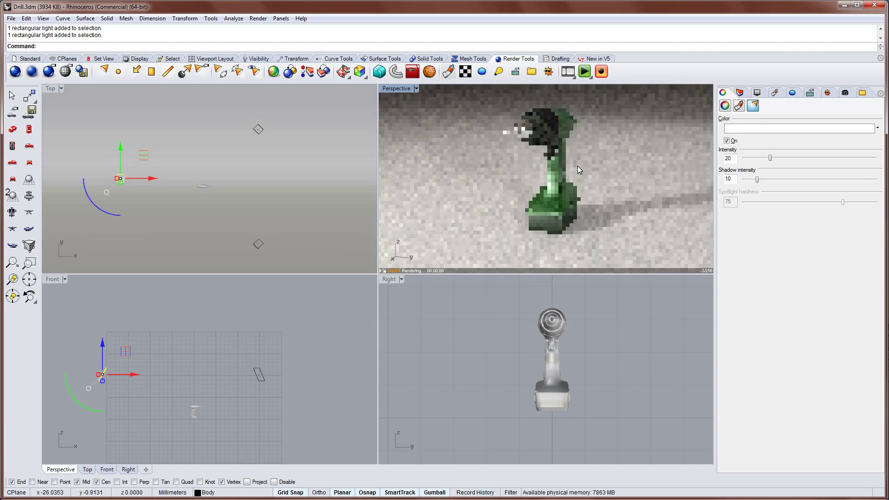
key(Left)
key(Left)
key(Left)
key(Left)
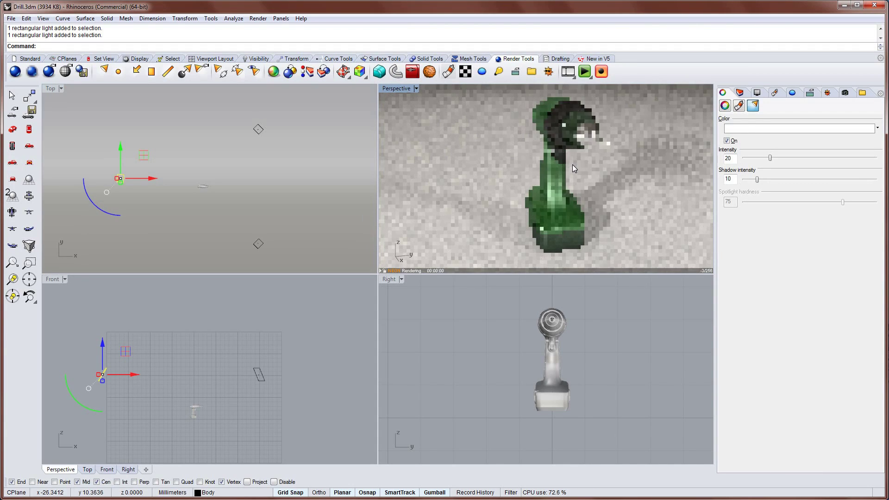
double_click(398, 90)
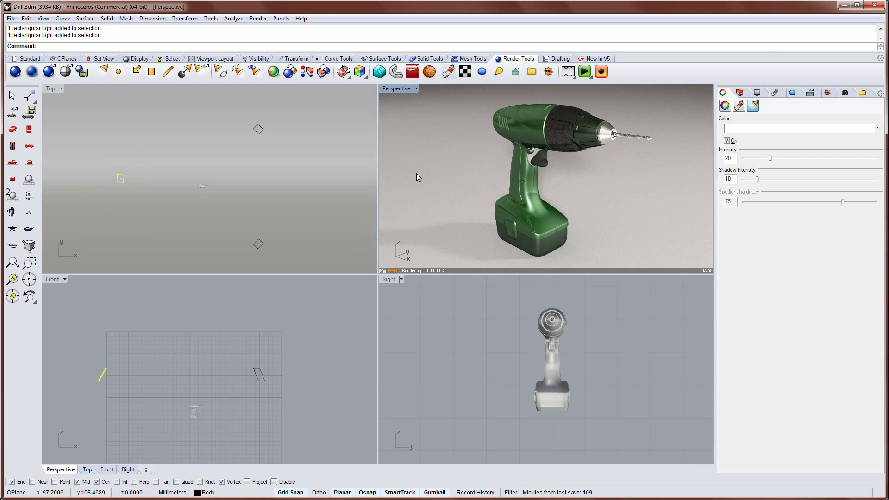
key(ctrl+m)
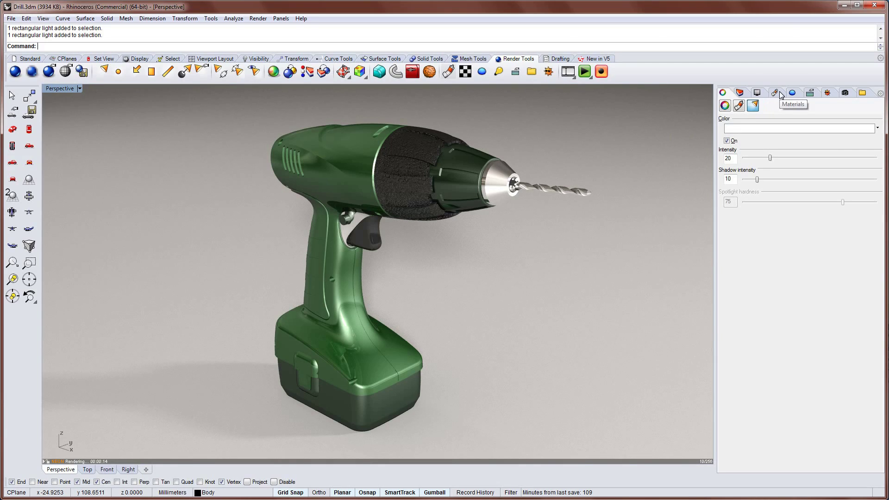
- Apply the Plexiglass material from the Transparent folder of the render content library to the drill's green body
click(863, 93)
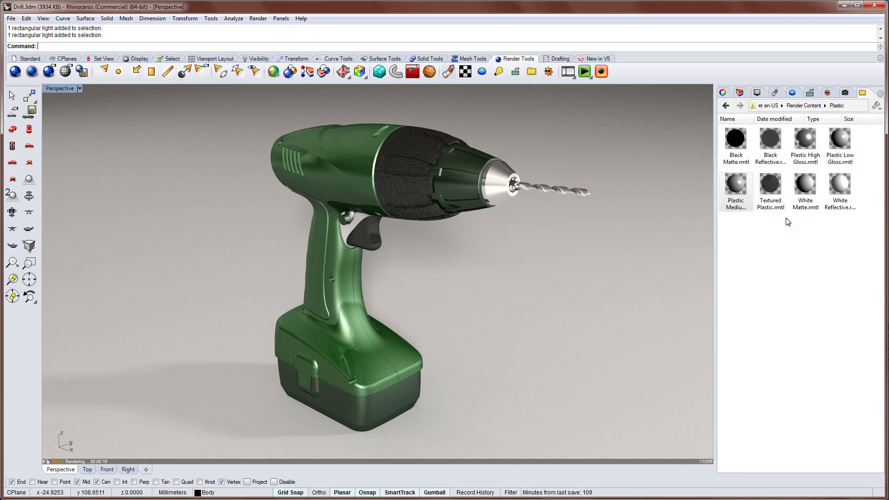
click(804, 106)
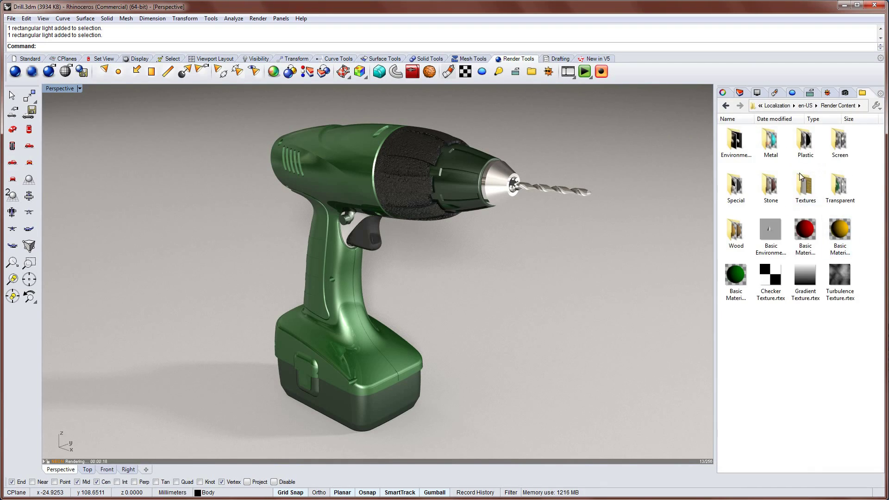
double_click(840, 186)
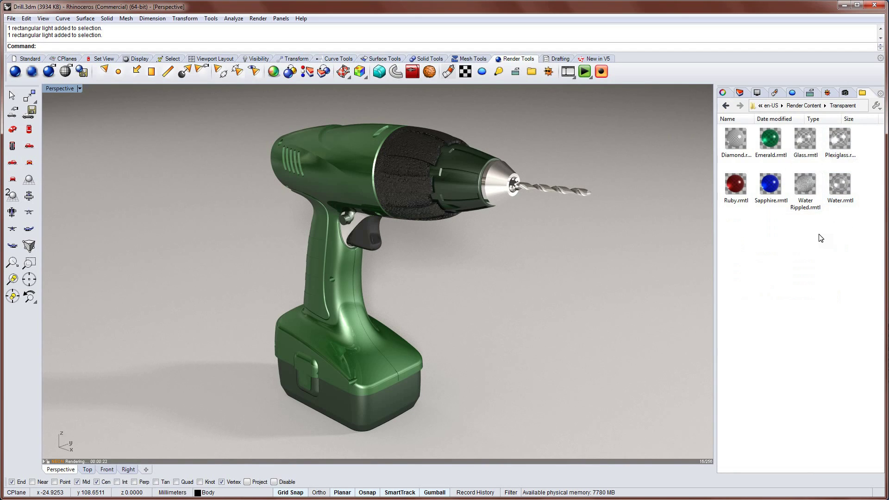
drag(840, 139, 254, 215)
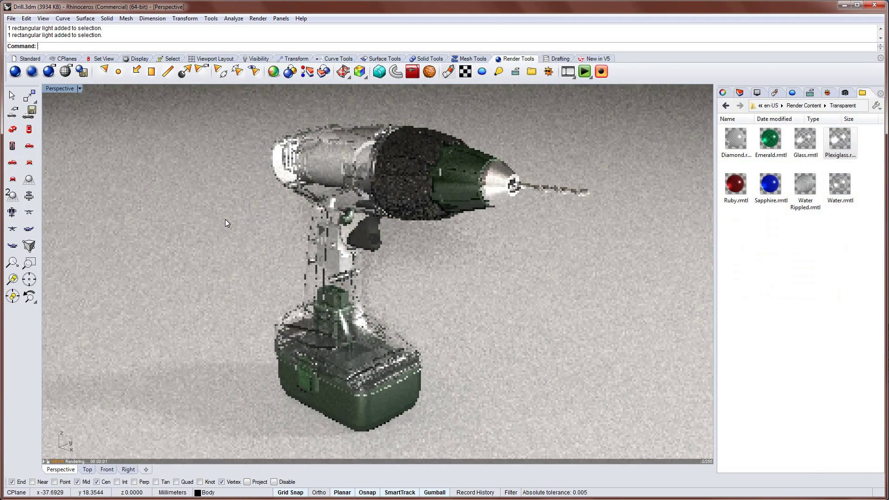